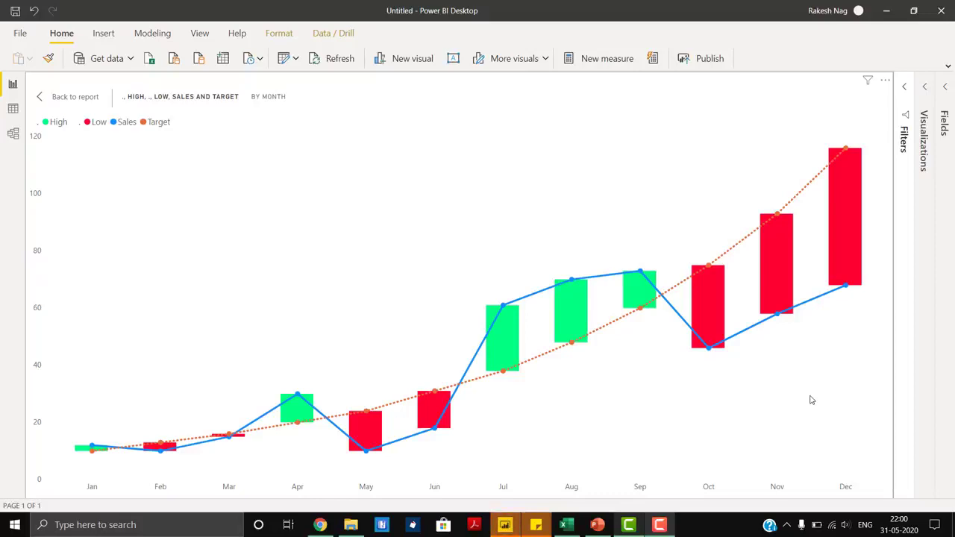
- Bring up the Windows task switcher over the finished High, Low, Sales and Target chart
{"action": "key", "text": "alt+Tab"}
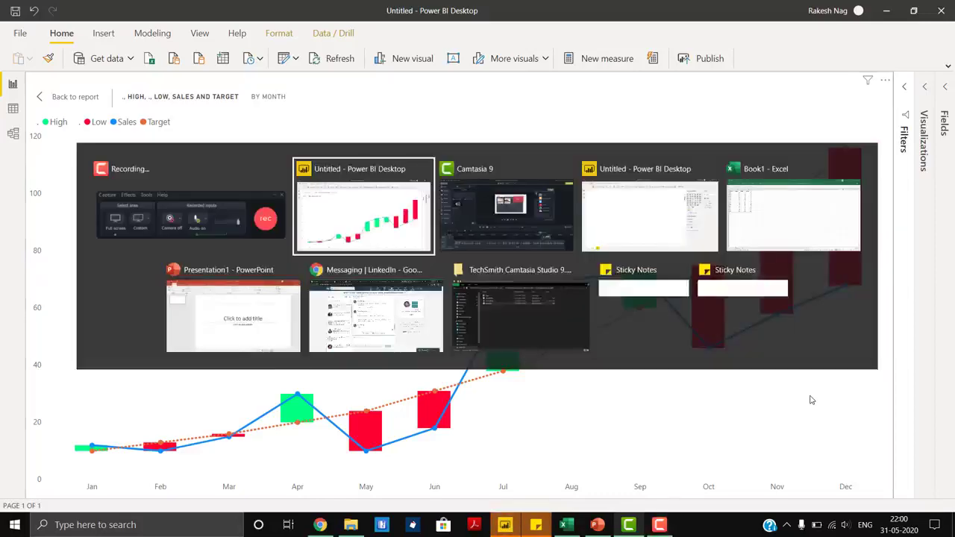
- Switch to the other untitled report, check its Table in Data view, then return to Report view
{"action": "key", "text": "alt+Tab"}
{"action": "key", "text": "alt+Tab"}
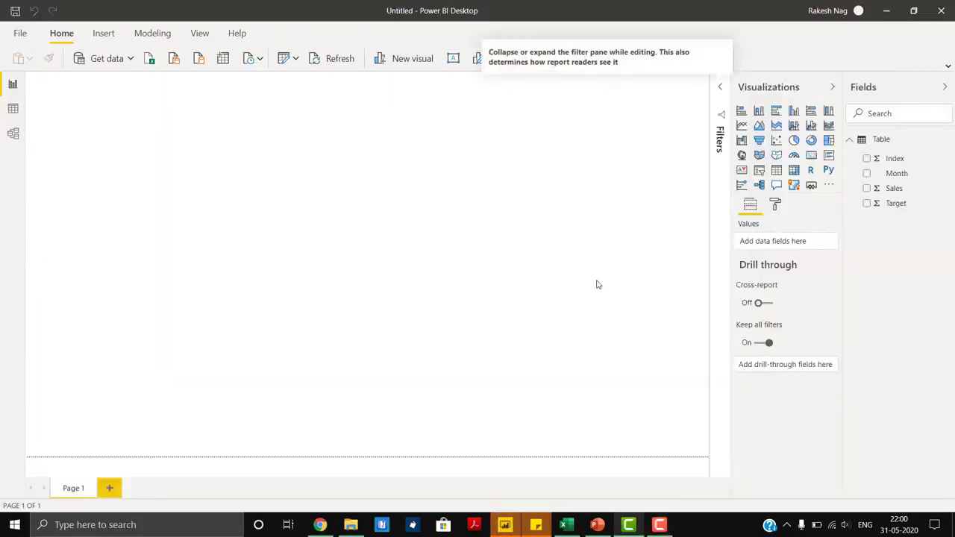
{"action": "left_click", "coordinate": [6, 112]}
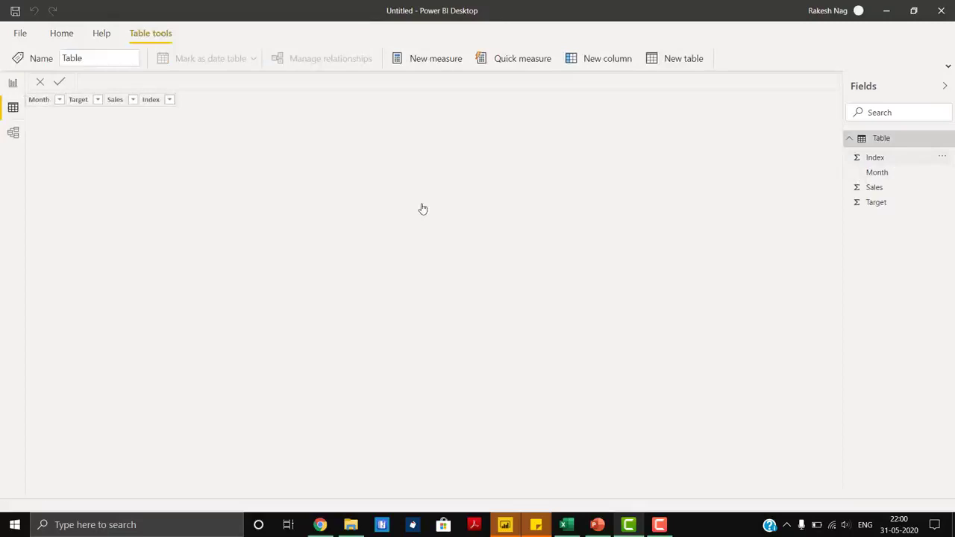
{"action": "left_click", "coordinate": [12, 85]}
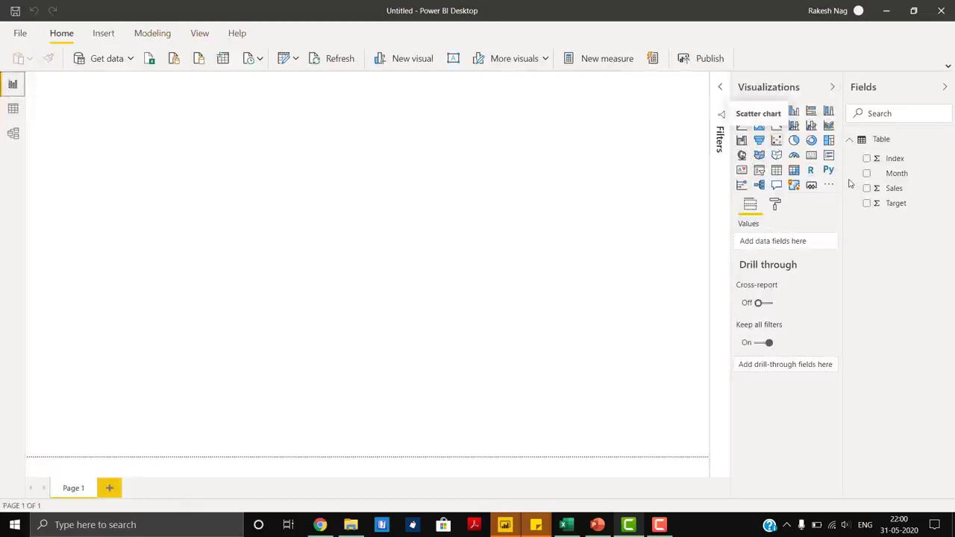
- Add a line and stacked column chart with Month on the shared axis and Sales and Target as lines
{"action": "left_click", "coordinate": [794, 126]}
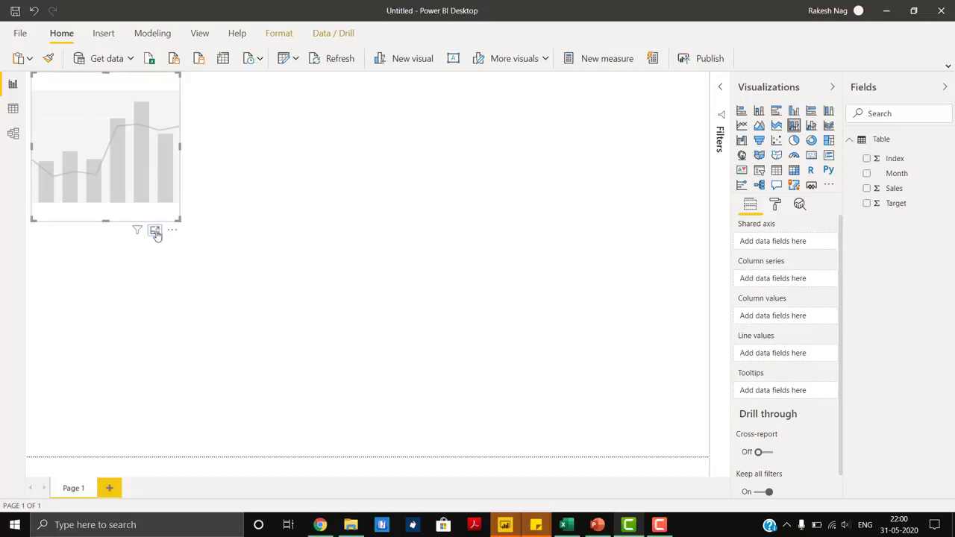
{"action": "left_click", "coordinate": [155, 232]}
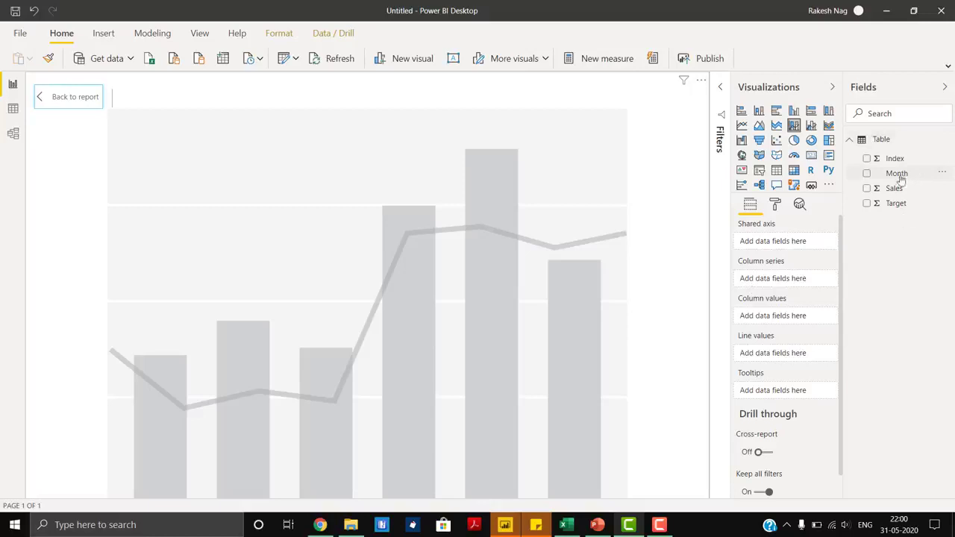
{"action": "left_click_drag", "start_coordinate": [904, 174], "coordinate": [765, 244]}
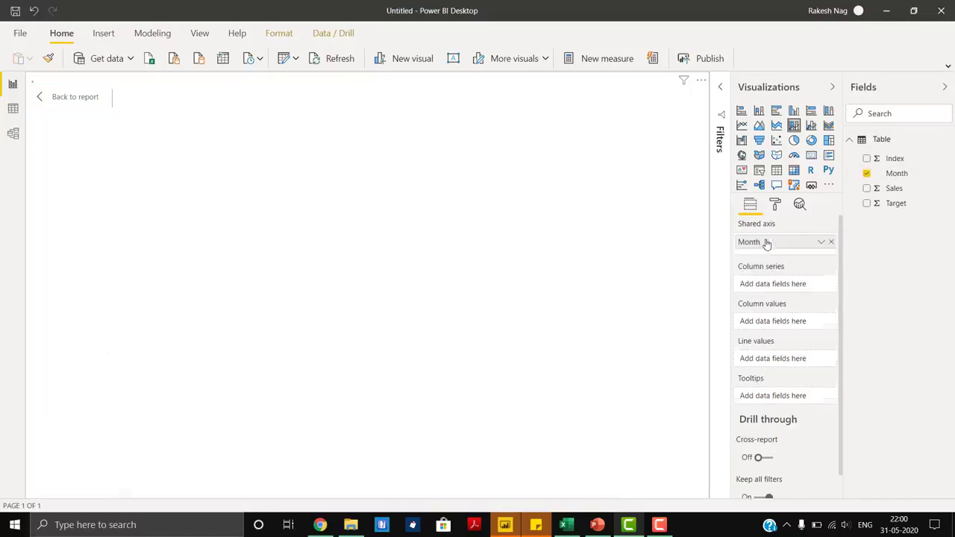
{"action": "left_click_drag", "start_coordinate": [895, 188], "coordinate": [774, 359]}
{"action": "left_click", "coordinate": [895, 204]}
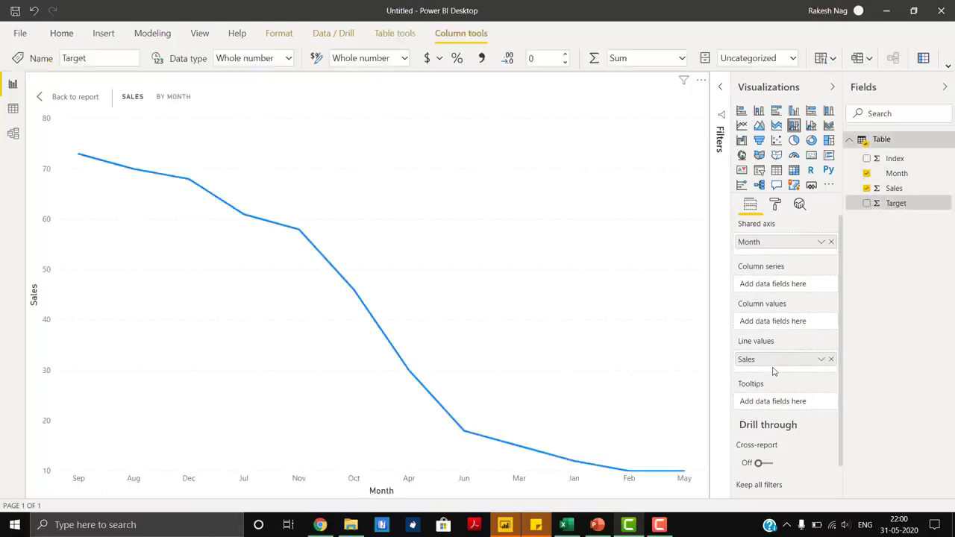
{"action": "left_click_drag", "start_coordinate": [896, 203], "coordinate": [780, 375]}
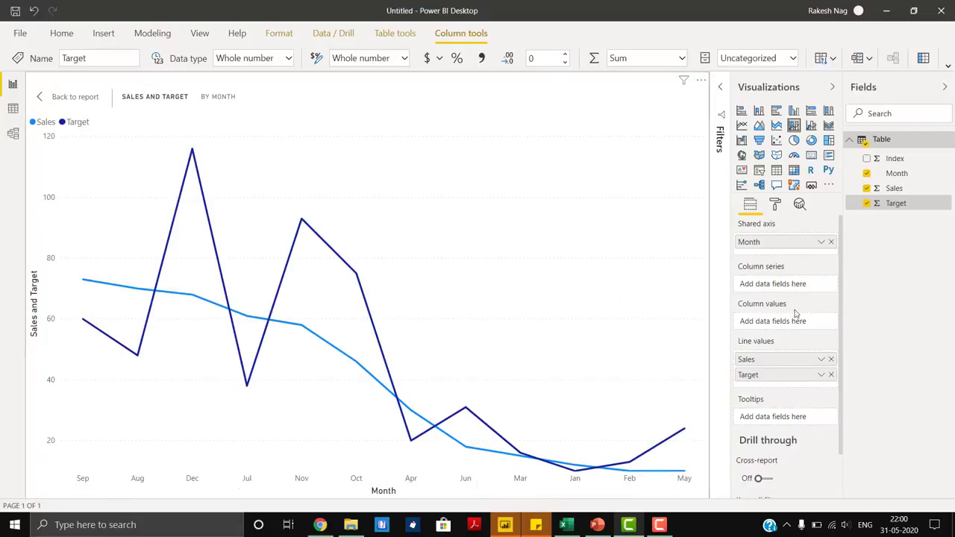
- Set the Month column's Sort by column to Index
{"action": "left_click", "coordinate": [898, 174]}
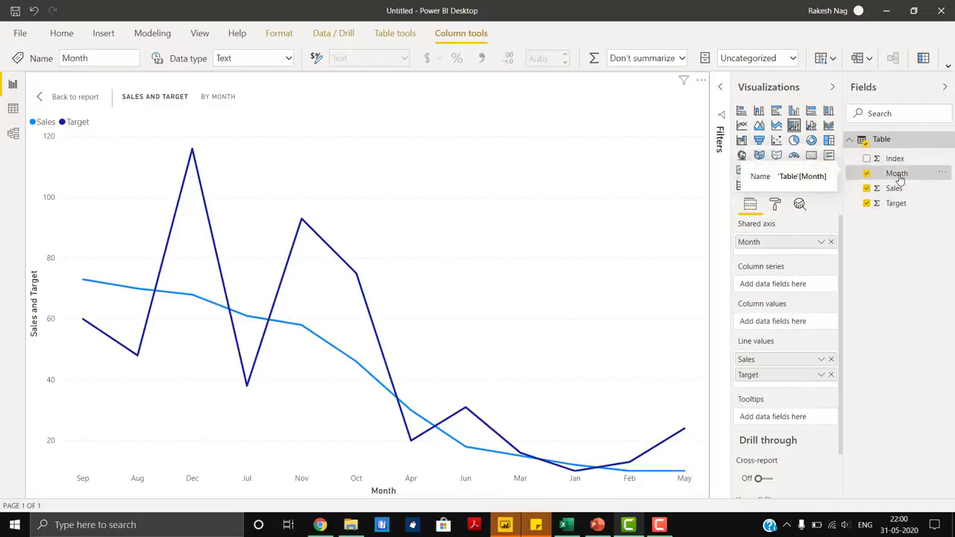
{"action": "left_click", "coordinate": [833, 61]}
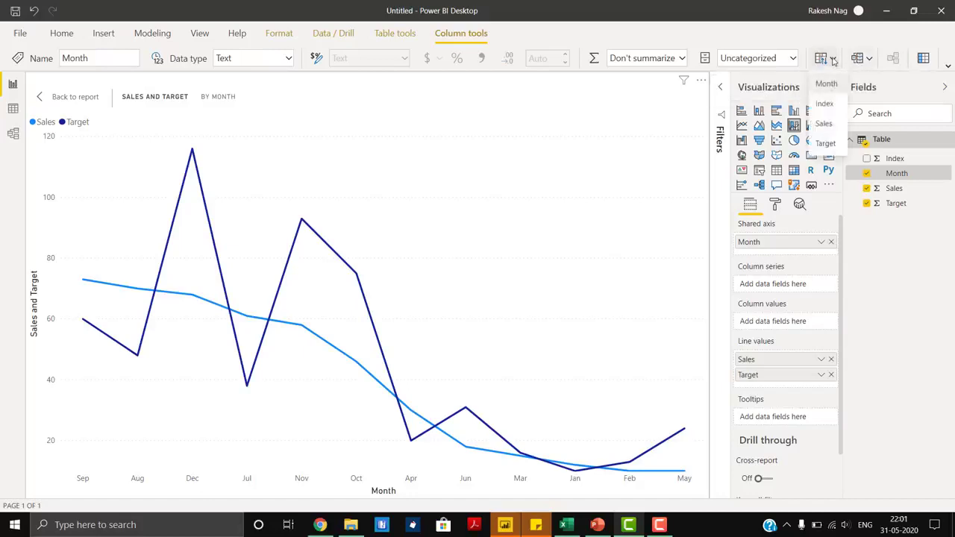
{"action": "left_click", "coordinate": [824, 106]}
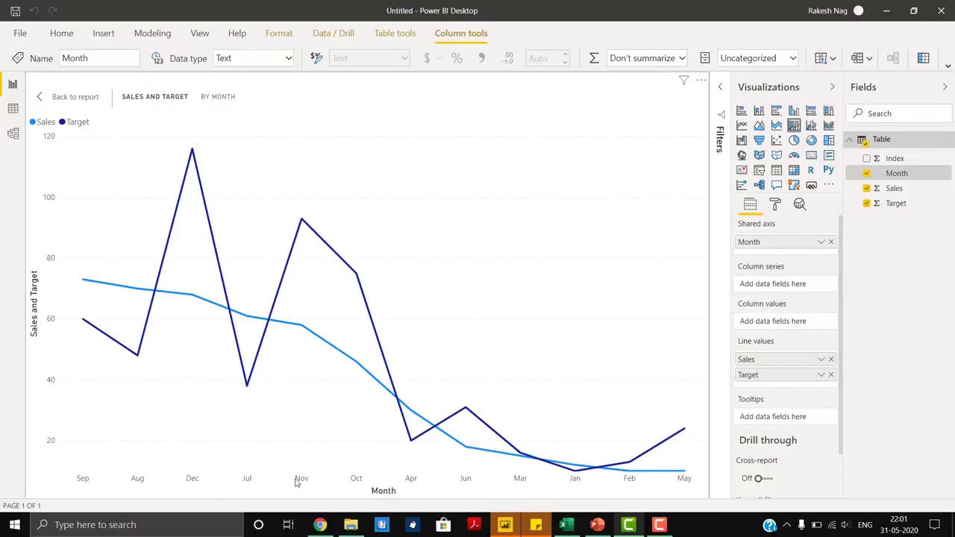
- Sort the chart ascending by Month so it runs January to December
{"action": "left_click", "coordinate": [702, 81]}
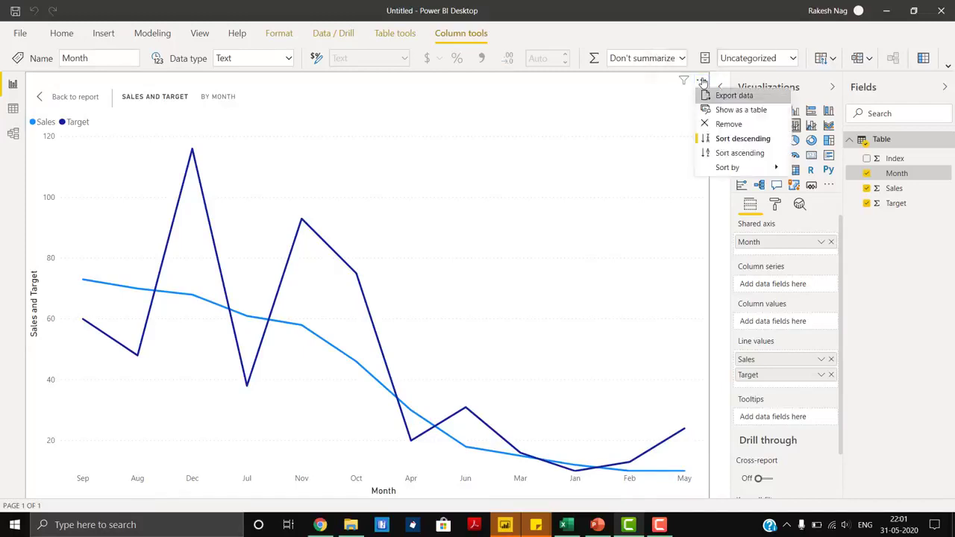
{"action": "left_click", "coordinate": [741, 153]}
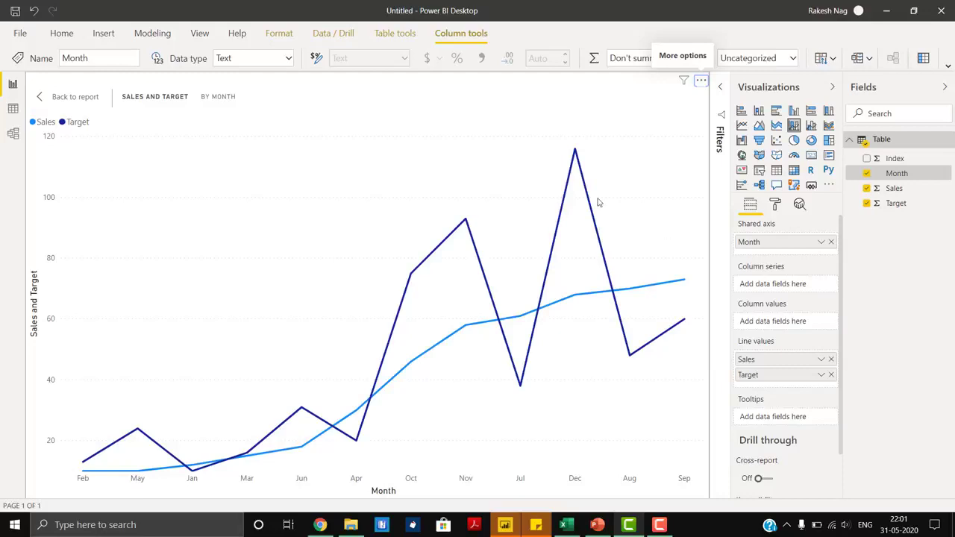
{"action": "left_click", "coordinate": [702, 82]}
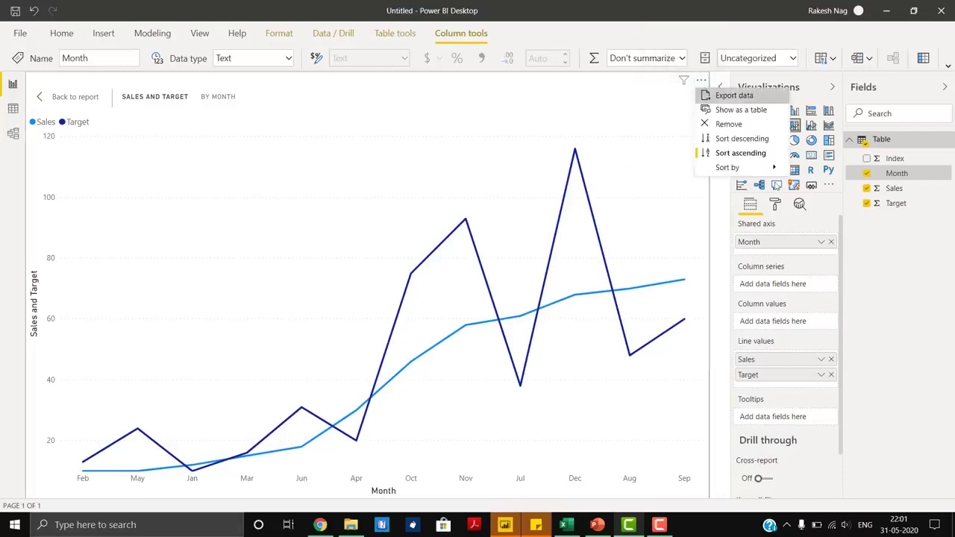
{"action": "mouse_move", "coordinate": [775, 170]}
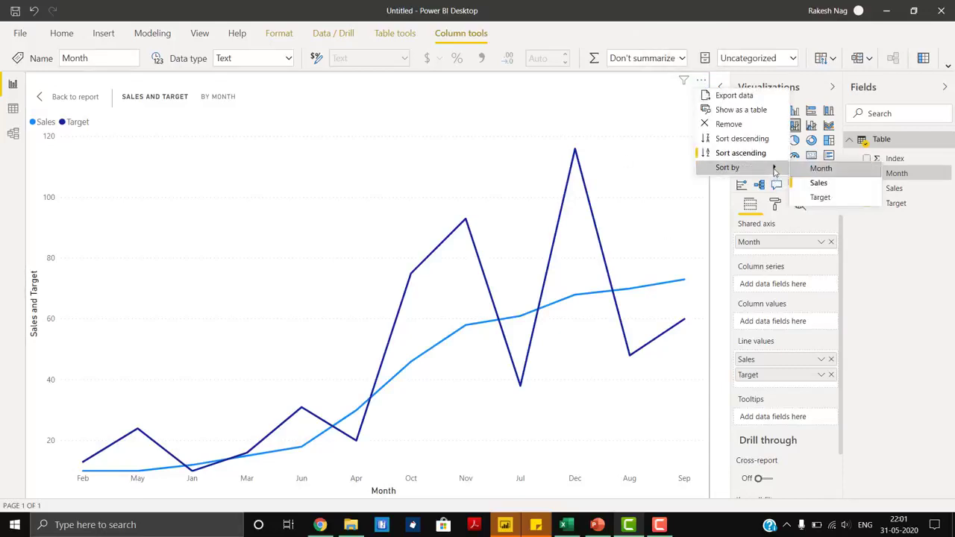
{"action": "left_click", "coordinate": [821, 169]}
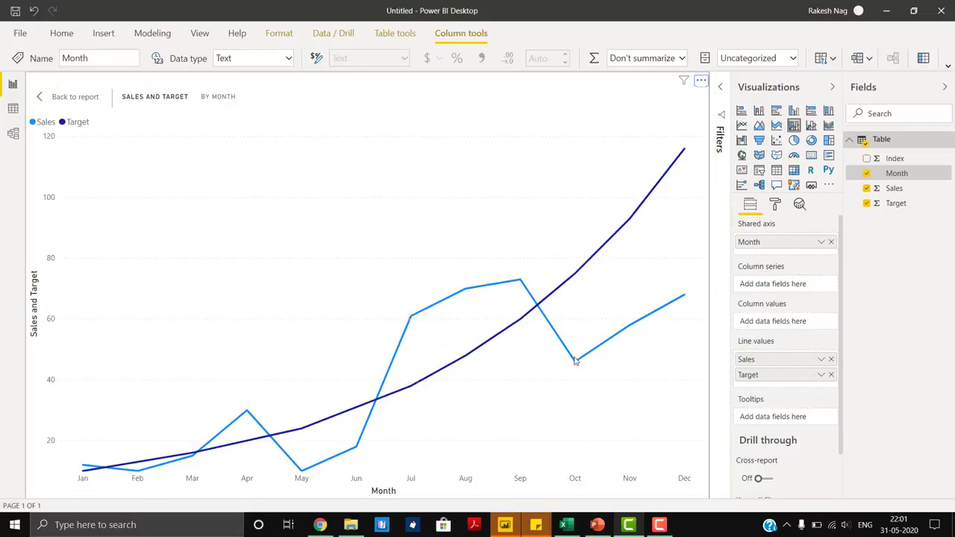
{"action": "mouse_move", "coordinate": [576, 360]}
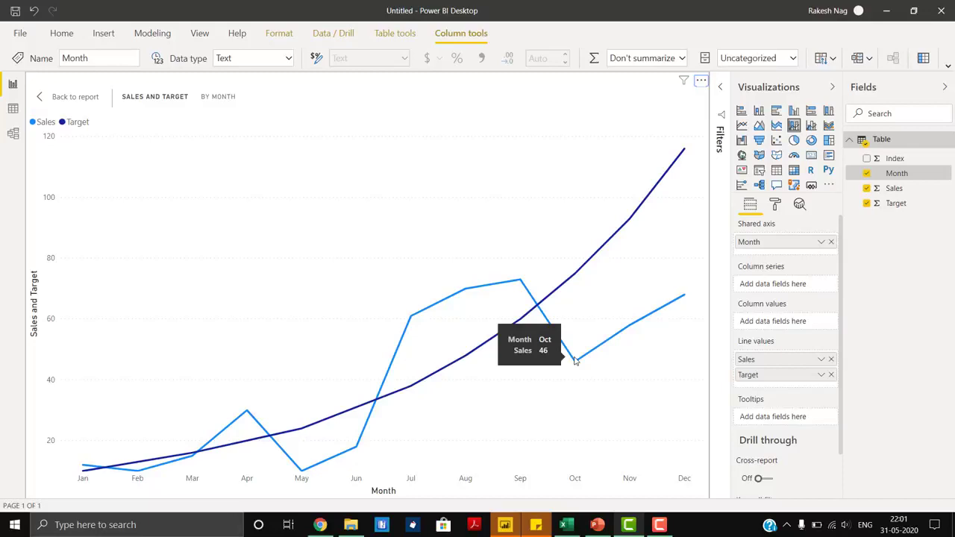
- Start a new High measure as IF(SUM('Table'[Sales])-SUM('Table'[Target])
{"action": "right_click", "coordinate": [896, 191]}
{"action": "key", "text": "Escape"}
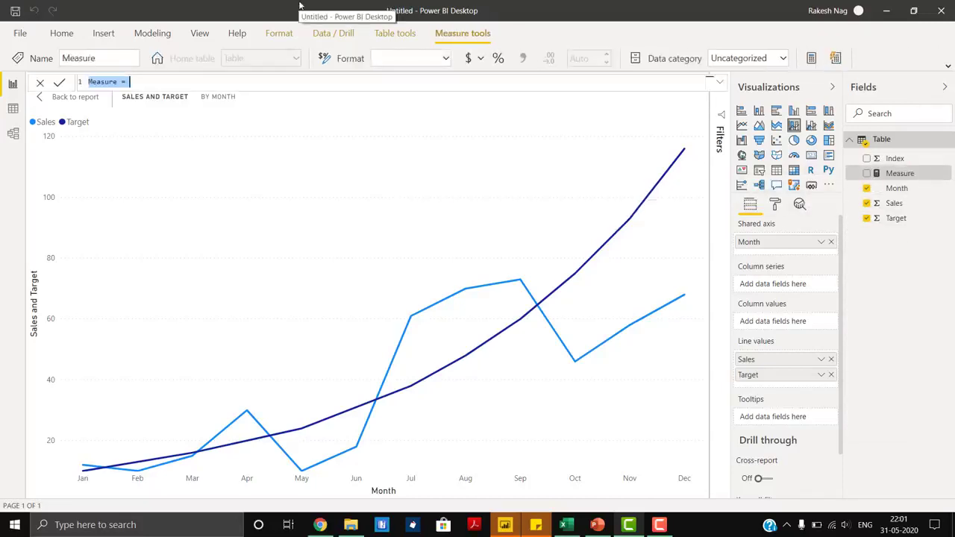
{"action": "type", "text": "High"}
{"action": "type", "text": "if "}
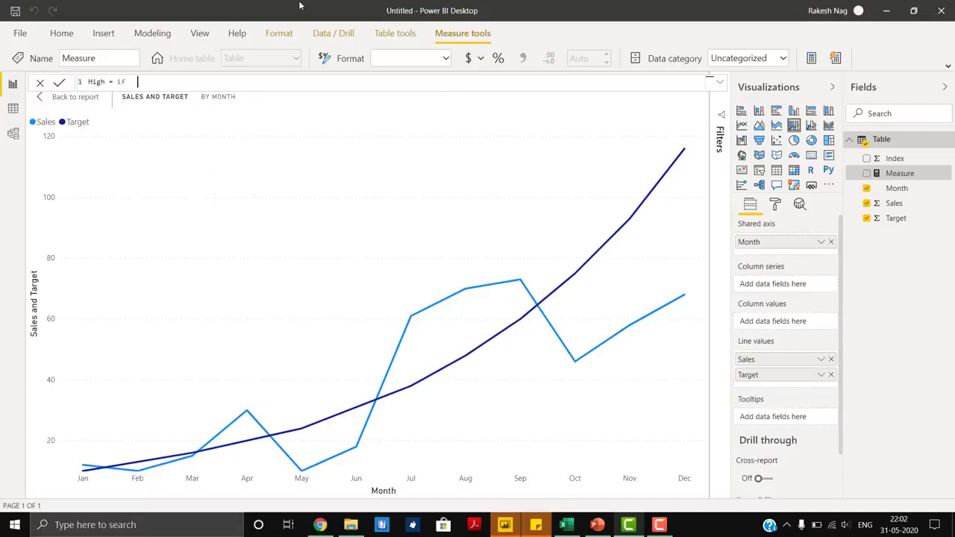
{"action": "type", "text": "(SUM(sal"}
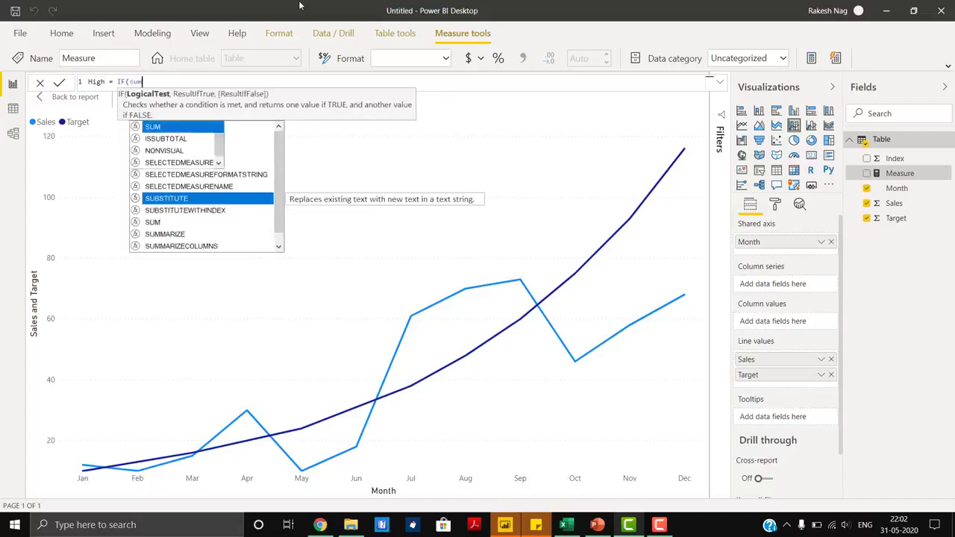
{"action": "key", "text": "Tab"}
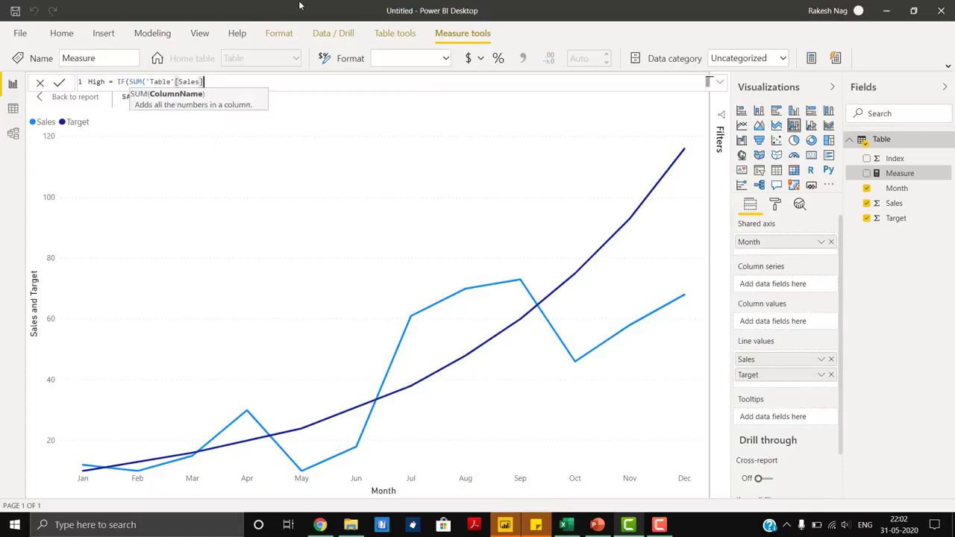
{"action": "type", "text": ")-"}
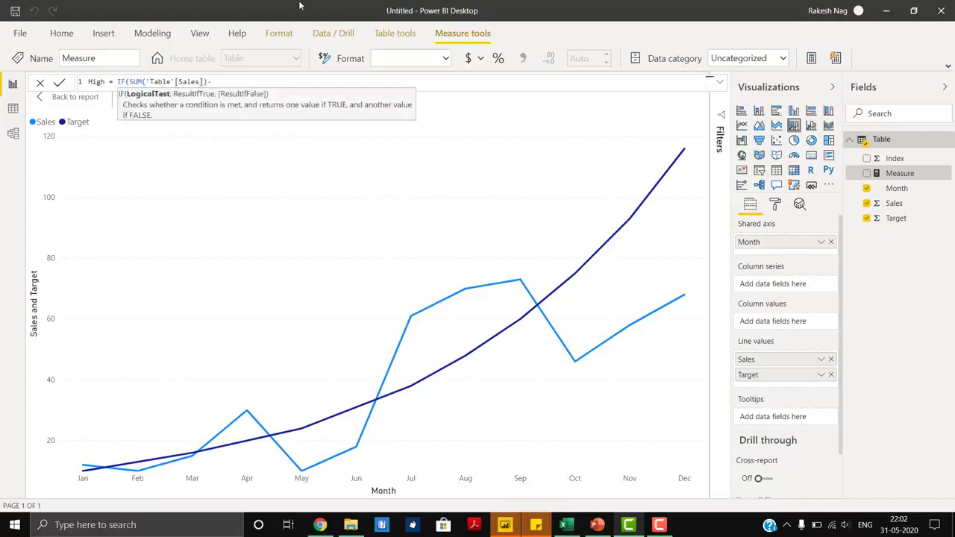
{"action": "type", "text": "SUM(tar"}
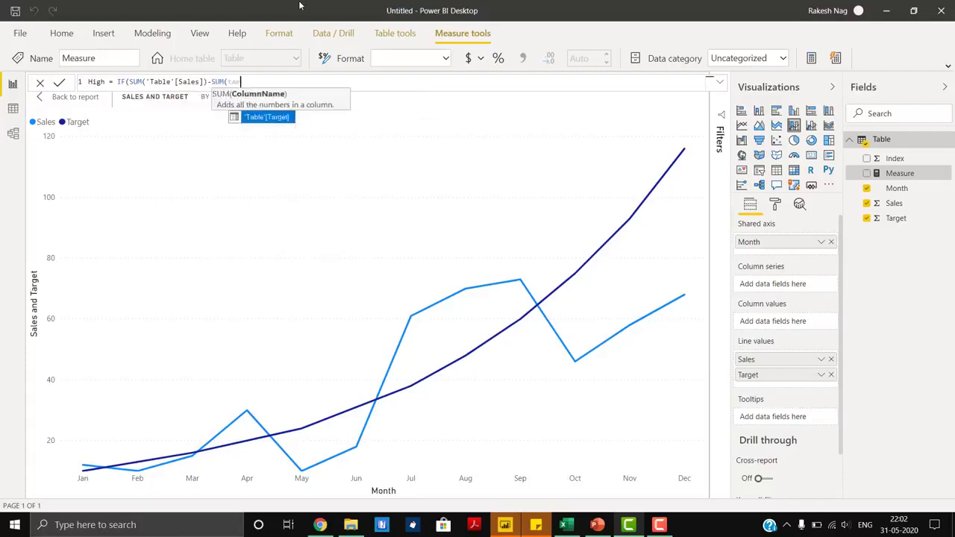
{"action": "key", "text": "Tab"}
{"action": "type", "text": ")"}
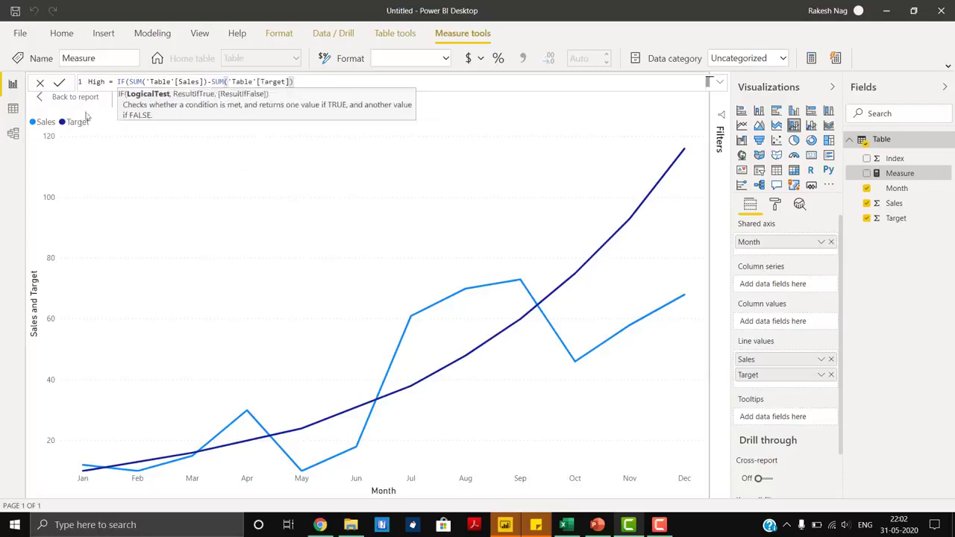
- Complete High with <0, BLANK(), and the Sales minus Target difference, and commit it
{"action": "left_click", "coordinate": [128, 82], "text": "shift"}
{"action": "key", "text": "ctrl+c"}
{"action": "left_click", "coordinate": [129, 82]}
{"action": "key", "text": "End"}
{"action": "type", "text": "<0,"}
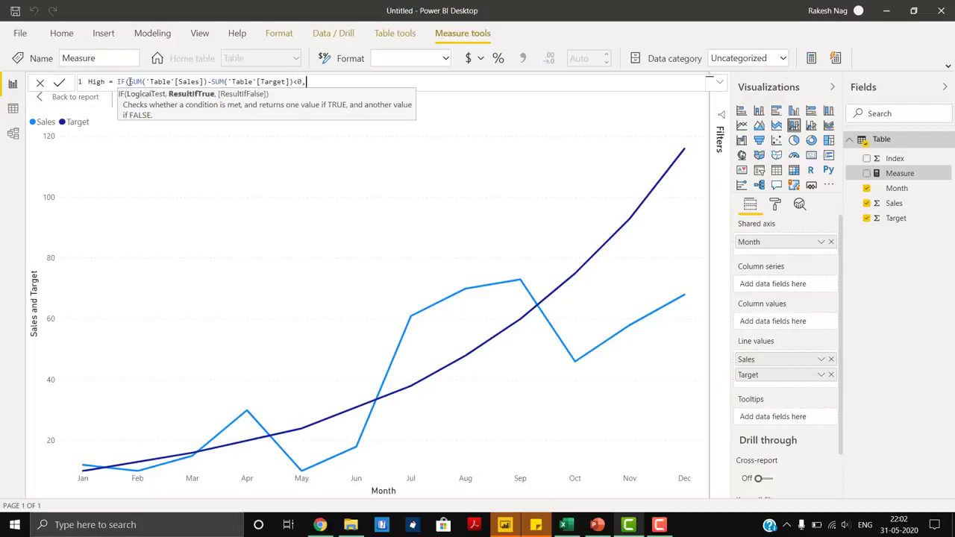
{"action": "type", "text": "BLANK(),"}
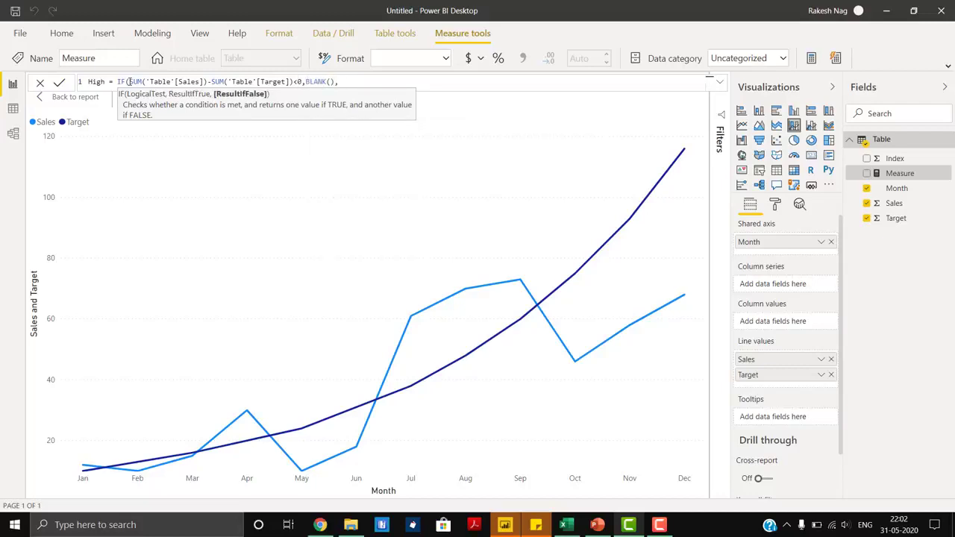
{"action": "key", "text": "ctrl+v"}
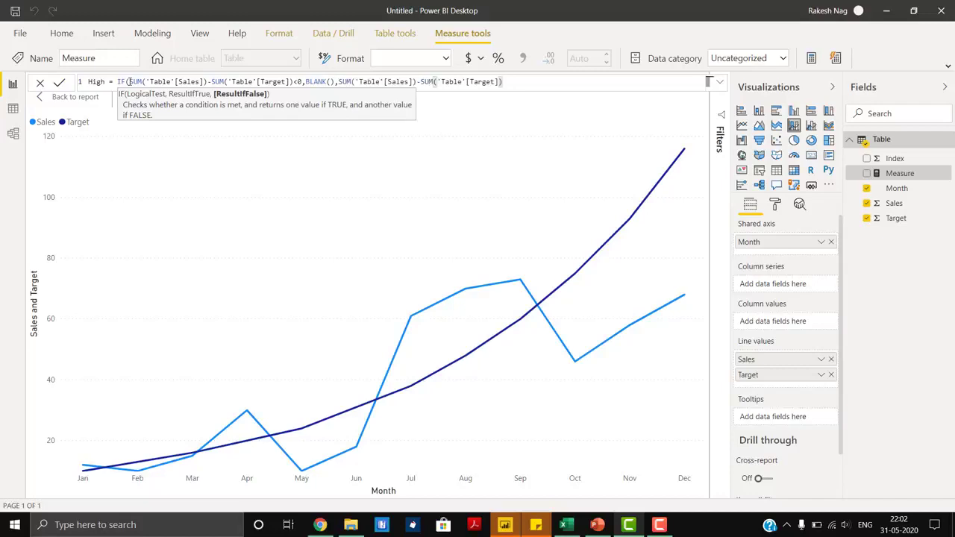
{"action": "type", "text": ")"}
{"action": "key", "text": "Return"}
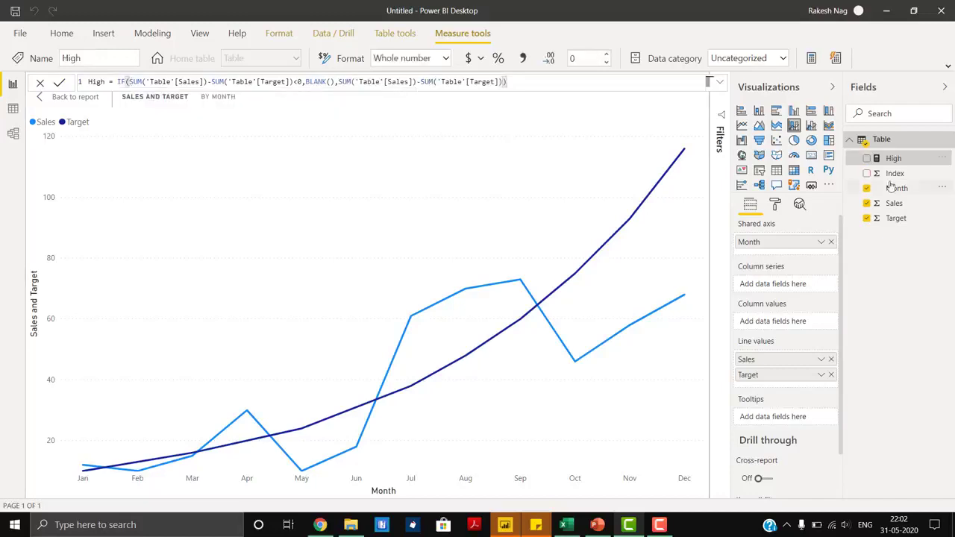
- Start a Low measure from the pasted formula, reversing the condition to SUM(Target)-SUM(Sales)
{"action": "right_click", "coordinate": [905, 160]}
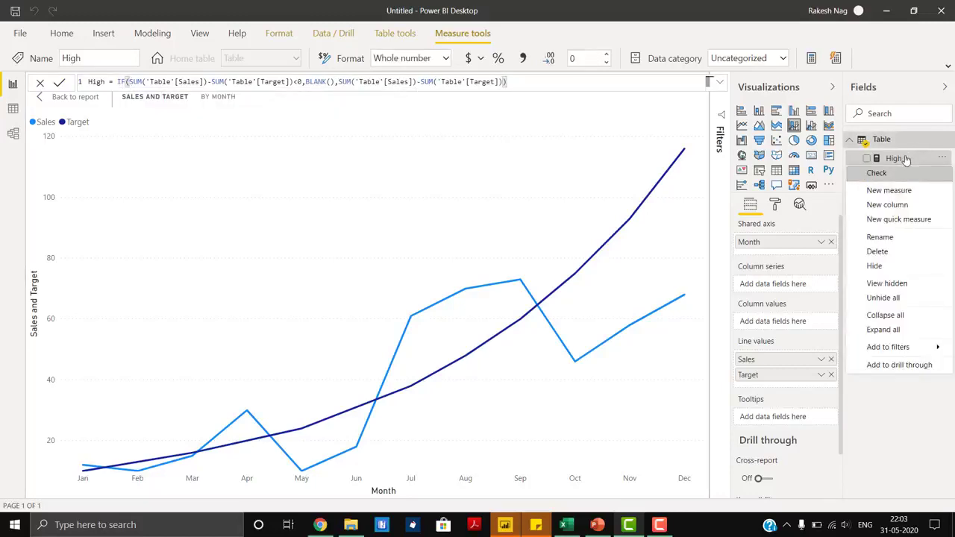
{"action": "left_click", "coordinate": [888, 190]}
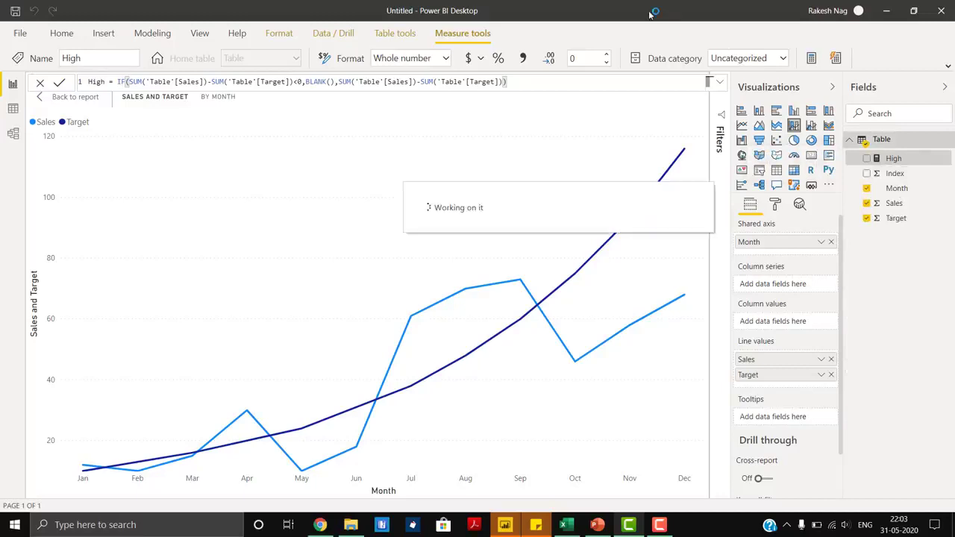
{"action": "type", "text": "Low= IF(SUM('Table'[Sales])-SUM('Table'[Target])"}
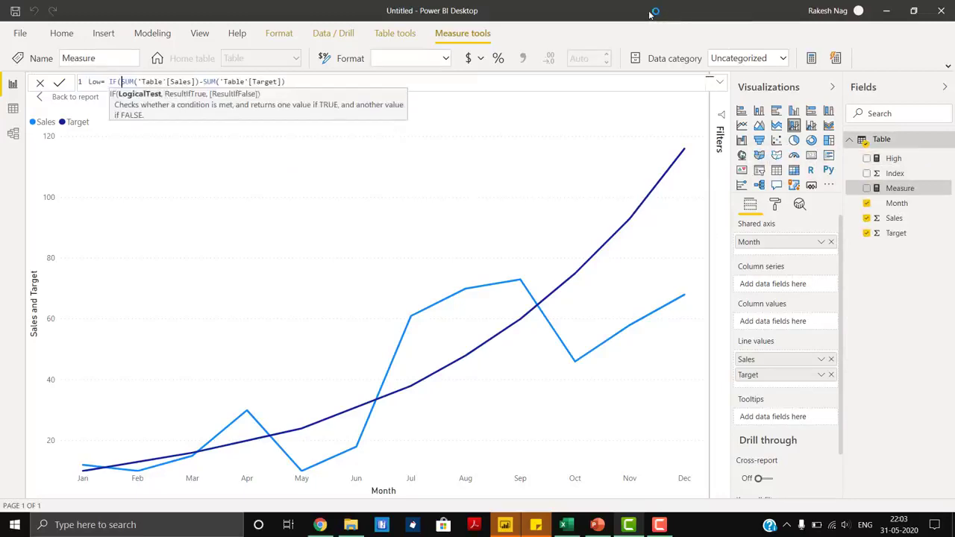
{"action": "key", "text": "shift+Right"}
{"action": "key", "text": "shift+Right"}
{"action": "key", "text": "shift+Right"}
{"action": "key", "text": "shift+Right"}
{"action": "key", "text": "shift+Right"}
{"action": "key", "text": "shift+Right"}
{"action": "key", "text": "shift+Right"}
{"action": "key", "text": "shift+Right"}
{"action": "key", "text": "shift+Right"}
{"action": "key", "text": "shift+Right"}
{"action": "key", "text": "shift+Right"}
{"action": "key", "text": "shift+Right"}
{"action": "key", "text": "shift+Right"}
{"action": "key", "text": "shift+Right"}
{"action": "key", "text": "shift+Right"}
{"action": "key", "text": "shift+Right"}
{"action": "key", "text": "shift+Right"}
{"action": "key", "text": "shift+Right"}
{"action": "key", "text": "shift+Right"}
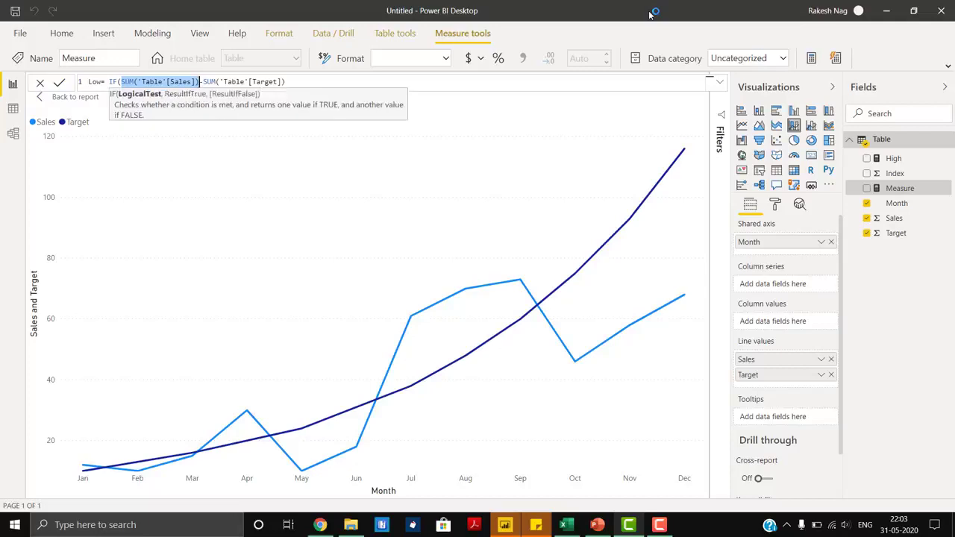
{"action": "key", "text": "ctrl+x"}
{"action": "key", "text": "Delete"}
{"action": "key", "text": "End"}
{"action": "type", "text": "-"}
{"action": "key", "text": "ctrl+v"}
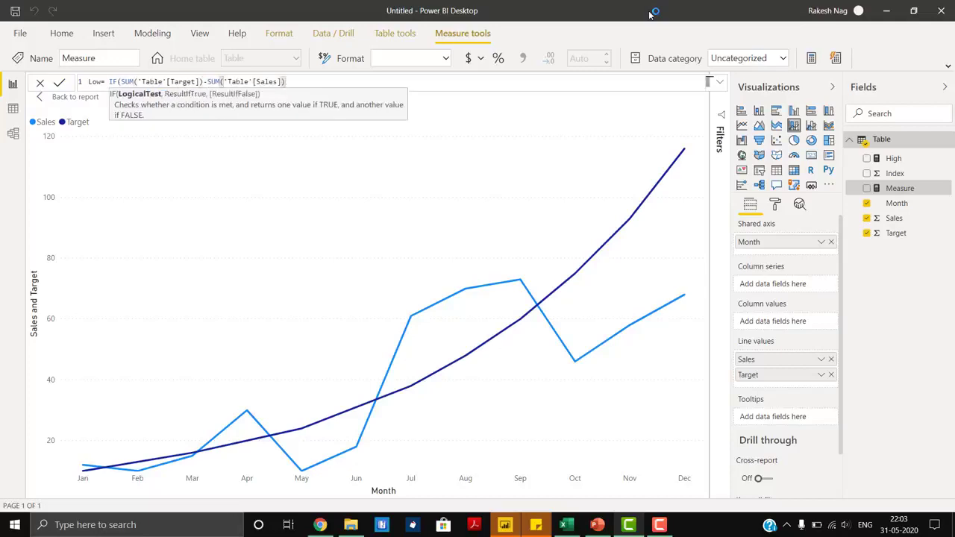
{"action": "key", "text": "ctrl+shift+Left"}
{"action": "key", "text": "ctrl+shift+Left"}
{"action": "key", "text": "ctrl+shift+Left"}
{"action": "key", "text": "ctrl+shift+Left"}
{"action": "key", "text": "ctrl+shift+Left"}
{"action": "key", "text": "ctrl+shift+Left"}
{"action": "key", "text": "ctrl+shift+Left"}
{"action": "key", "text": "ctrl+shift+Left"}
{"action": "key", "text": "ctrl+shift+Left"}
{"action": "key", "text": "ctrl+shift+Left"}
{"action": "key", "text": "ctrl+shift+Left"}
{"action": "key", "text": "ctrl+shift+Left"}
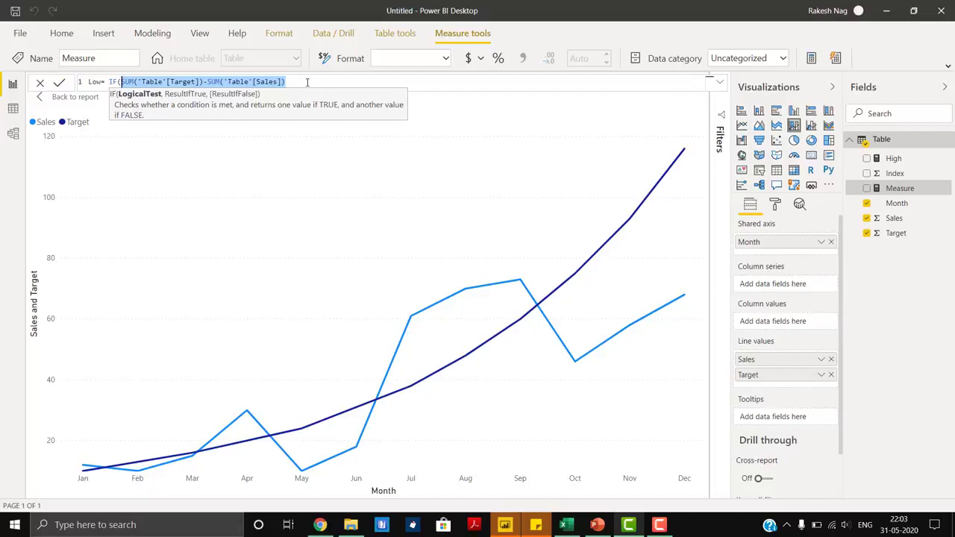
- Complete Low with <0, BLANK(), and the Target minus Sales difference, and commit it
{"action": "left_click", "coordinate": [307, 82]}
{"action": "type", "text": "<0"}
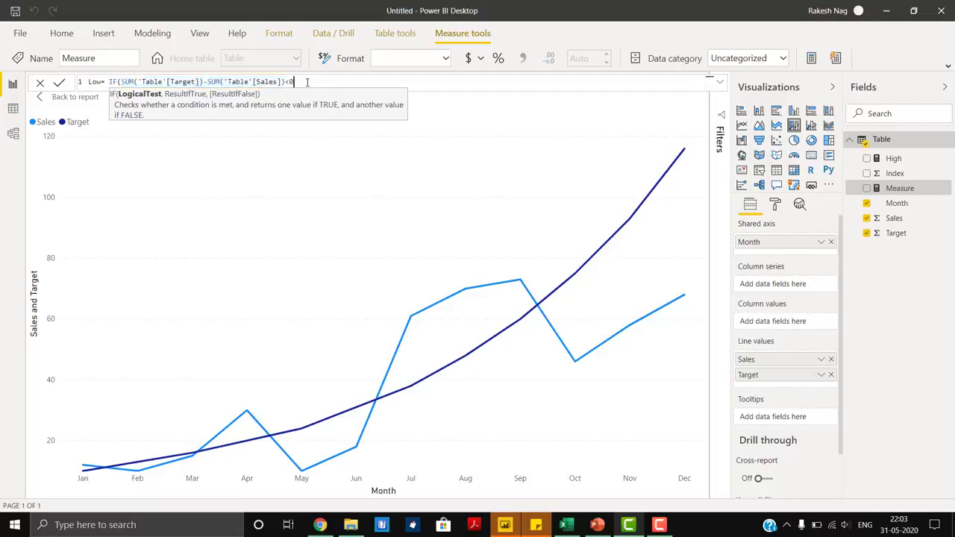
{"action": "type", "text": ",BLANK(),"}
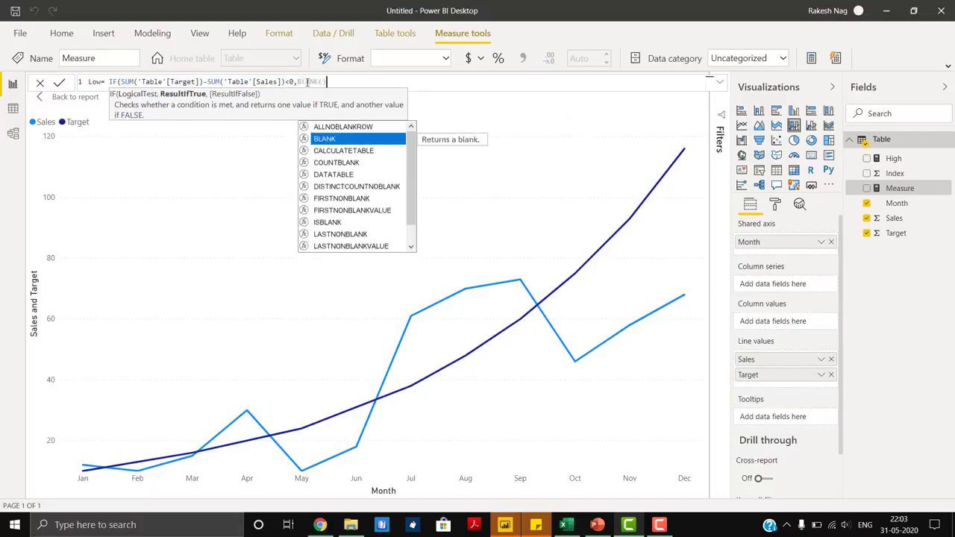
{"action": "key", "text": "ctrl+v"}
{"action": "type", "text": ")"}
{"action": "key", "text": "Return"}
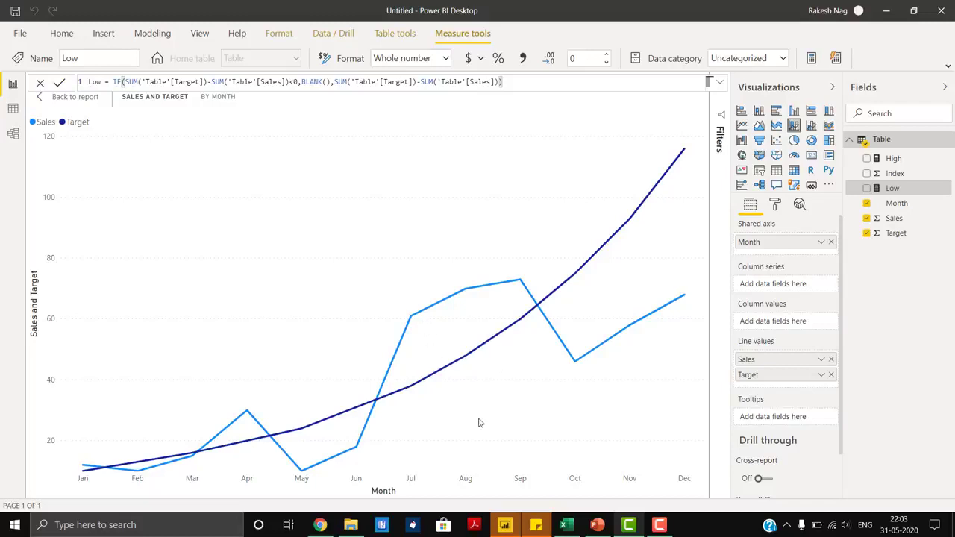
{"action": "mouse_move", "coordinate": [412, 319]}
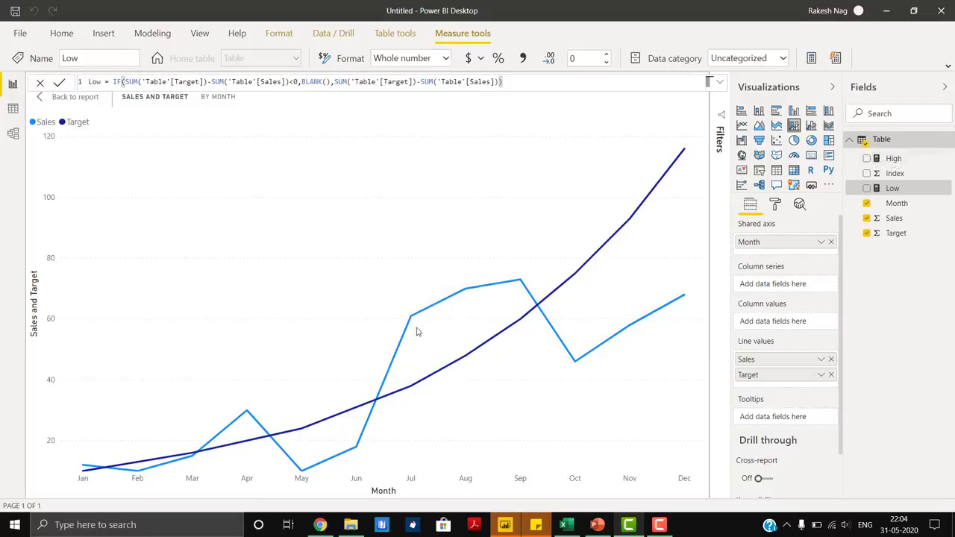
- Start a new High-Support measure as IF(ISBLANK([High]),BLANK()
{"action": "right_click", "coordinate": [897, 162]}
{"action": "left_click", "coordinate": [893, 159]}
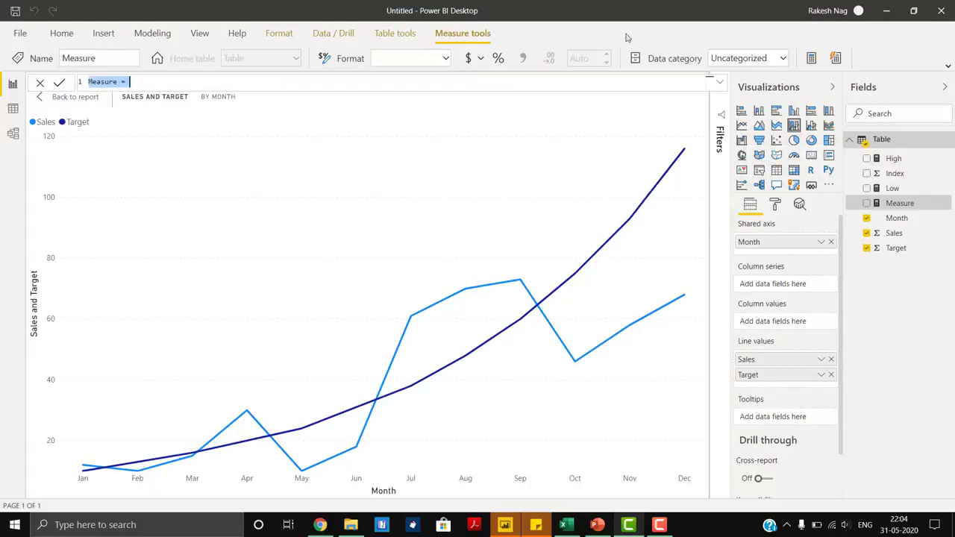
{"action": "type", "text": "High-Support="}
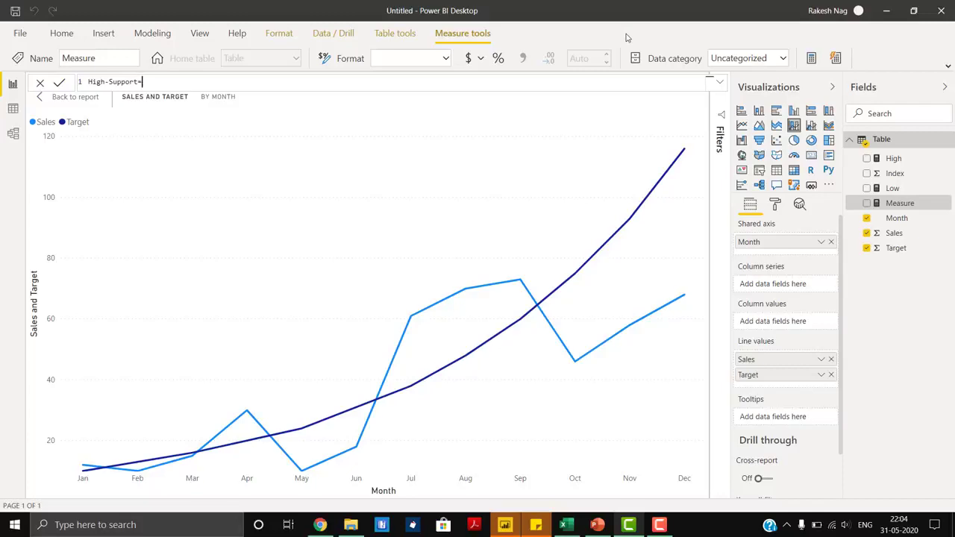
{"action": "type", "text": "IF(is"}
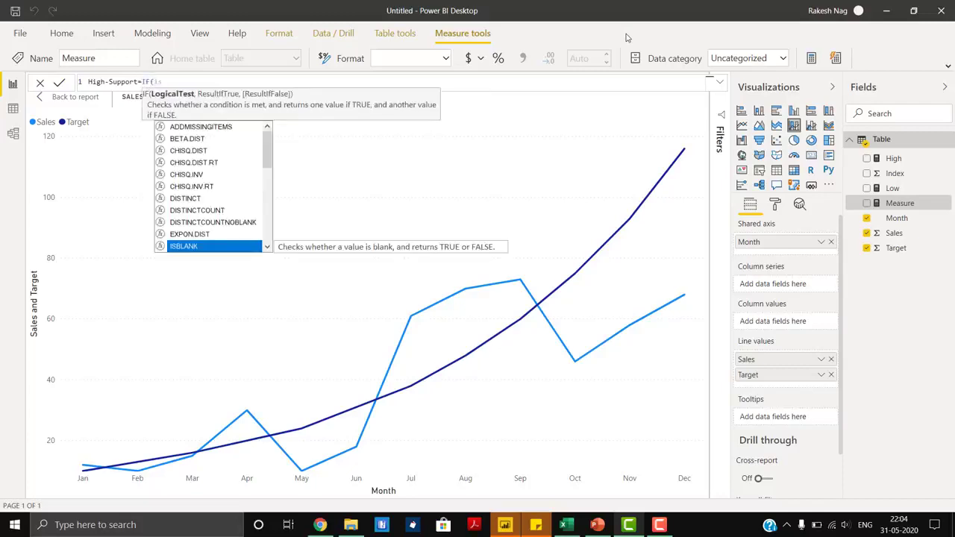
{"action": "key", "text": "Tab"}
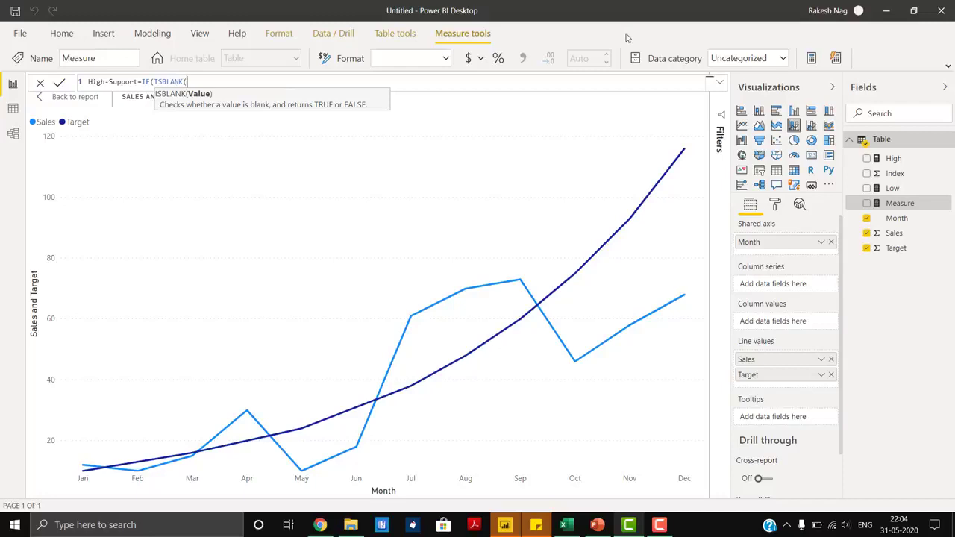
{"action": "type", "text": "[High]),h"}
{"action": "type", "text": "l"}
{"action": "key", "text": "Tab"}
- Finish High-Support with SUM('Table'[Sales])-[High] as the result and commit it
{"action": "type", "text": ")"}
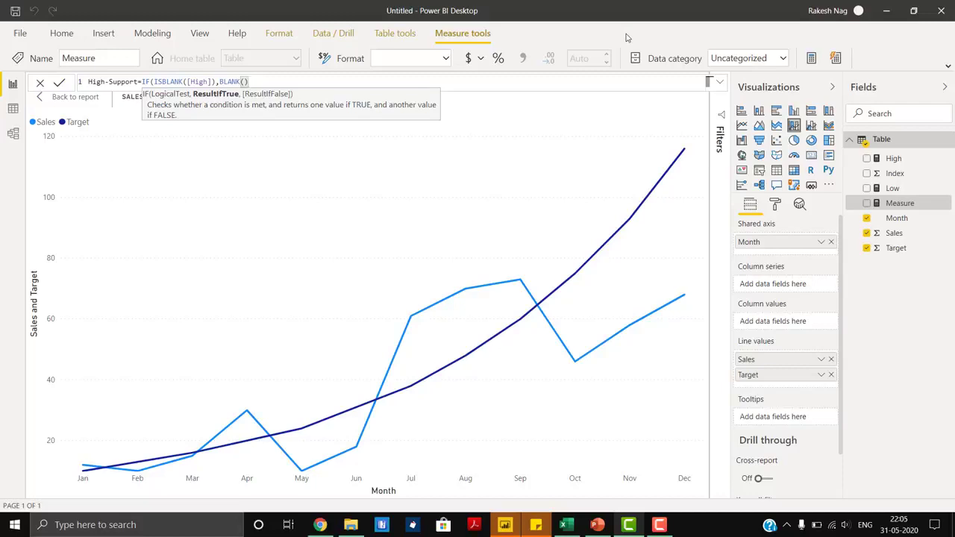
{"action": "type", "text": ","}
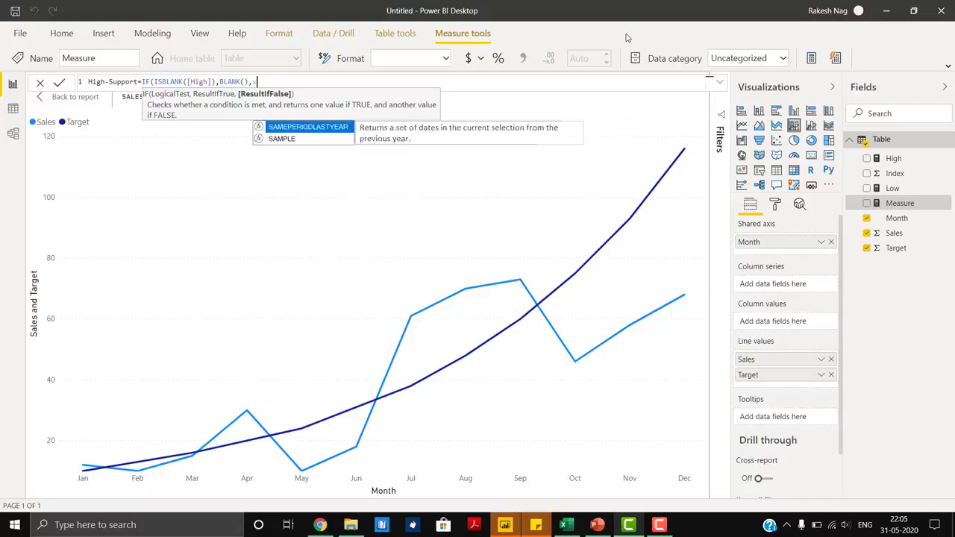
{"action": "type", "text": "sum"}
{"action": "key", "text": "Tab"}
{"action": "type", "text": "sale"}
{"action": "key", "text": "Tab"}
{"action": "type", "text": ")-hi"}
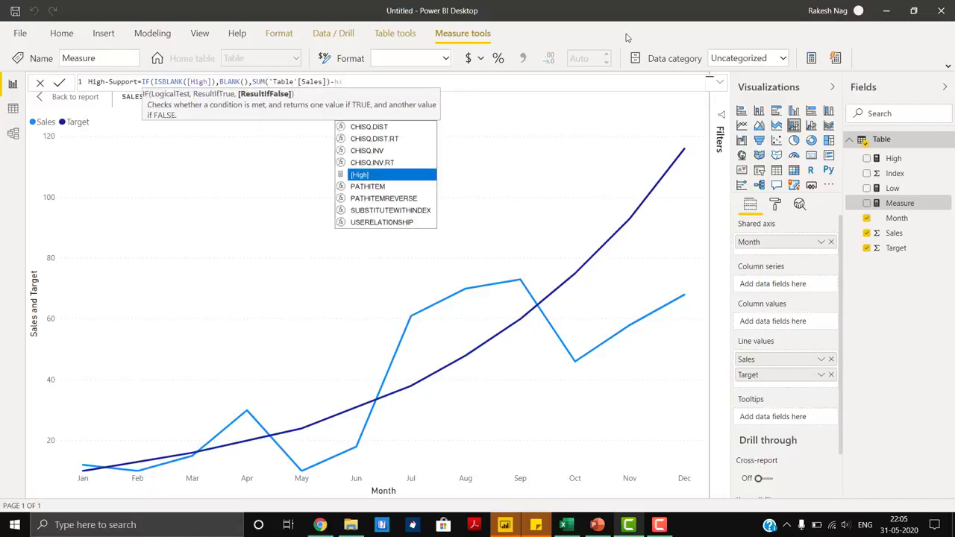
{"action": "key", "text": "Tab"}
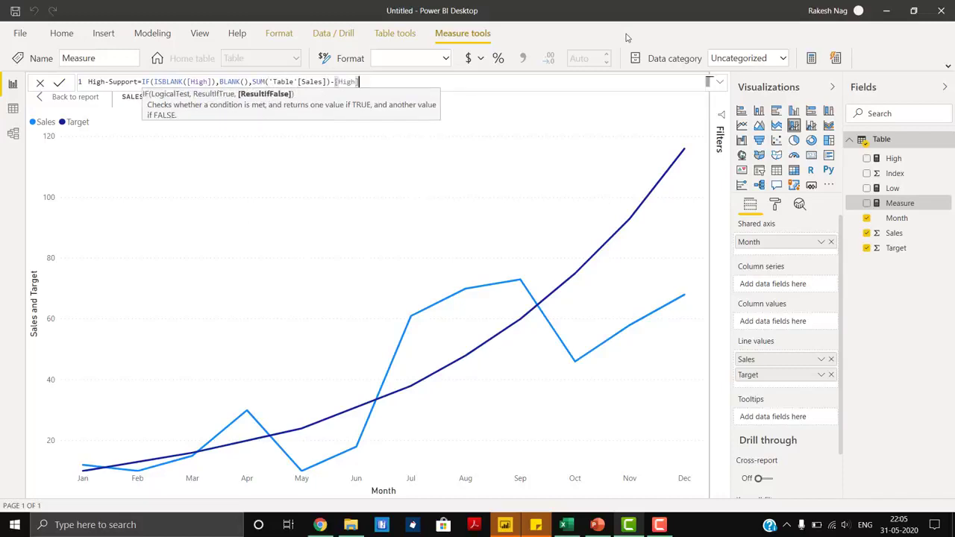
{"action": "type", "text": ")"}
{"action": "key", "text": "Return"}
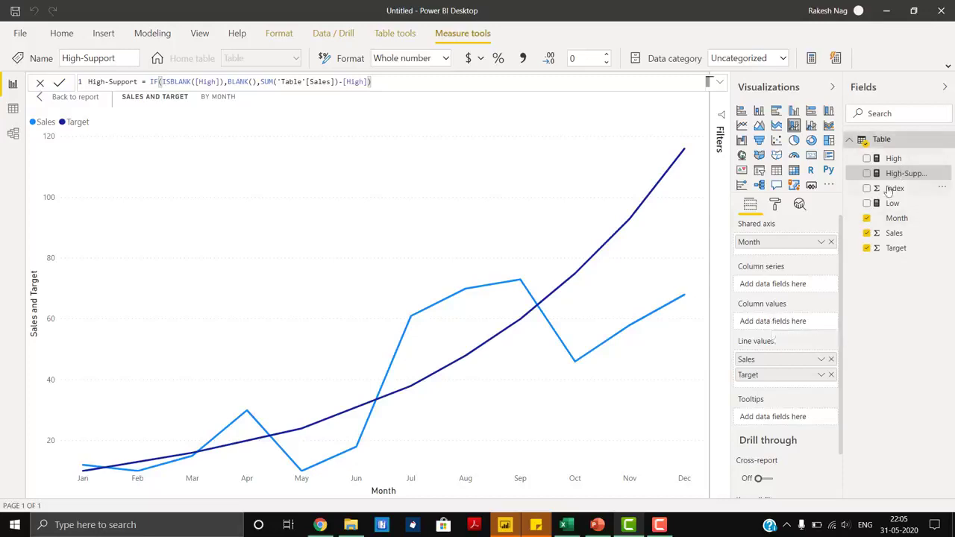
- Stack High-Support and then High as column values beneath the Sales and Target lines
{"action": "left_click_drag", "start_coordinate": [822, 278], "coordinate": [781, 328]}
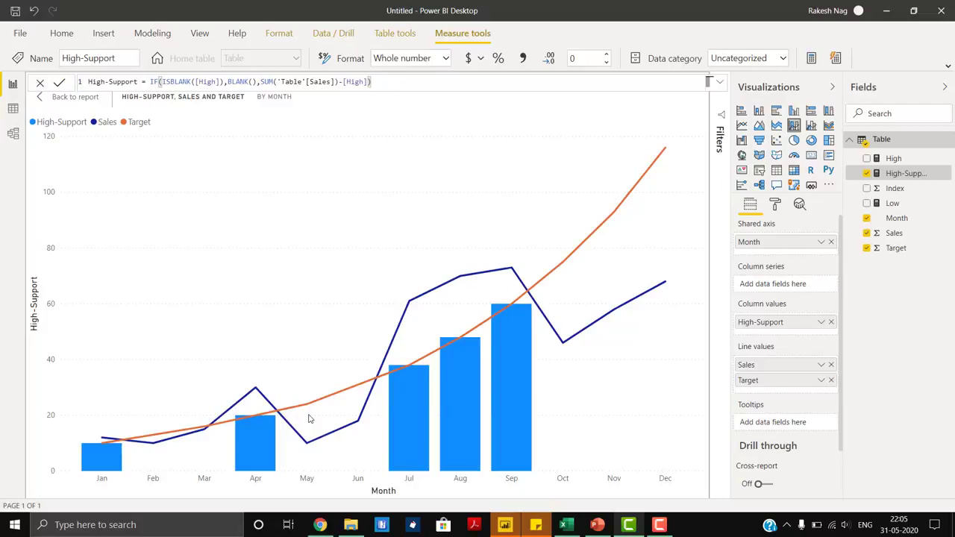
{"action": "left_click_drag", "start_coordinate": [893, 159], "coordinate": [773, 332]}
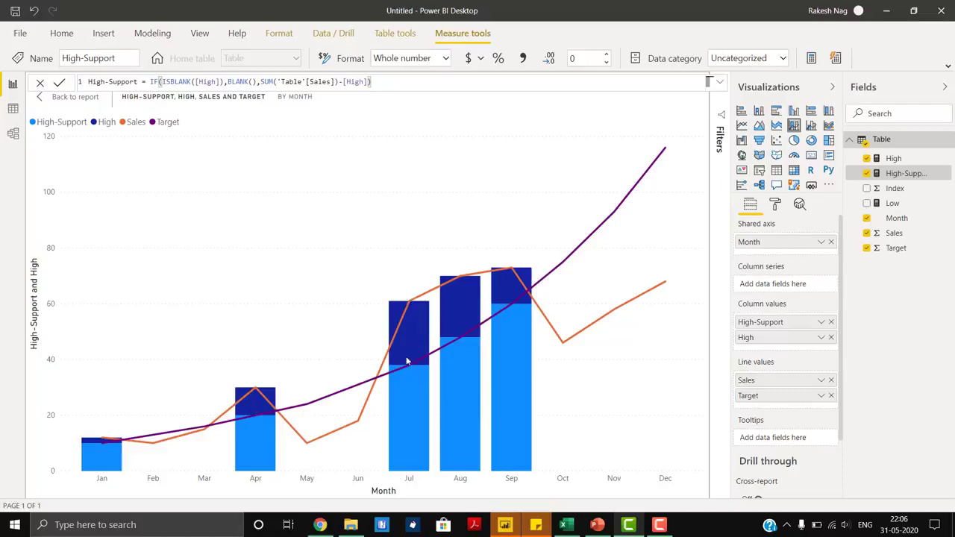
{"action": "left_click", "coordinate": [776, 205]}
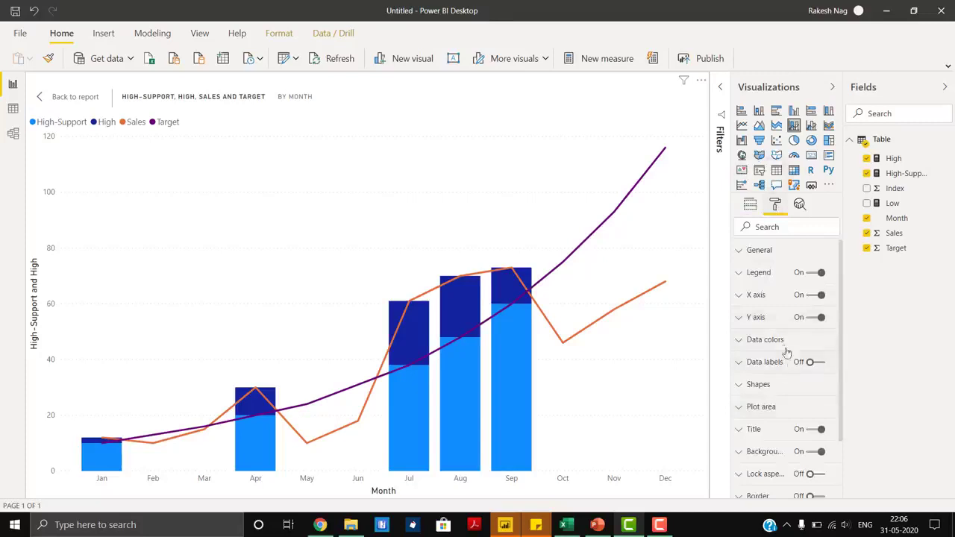
- Make the High-Support columns white in Data colors
{"action": "left_click", "coordinate": [780, 342]}
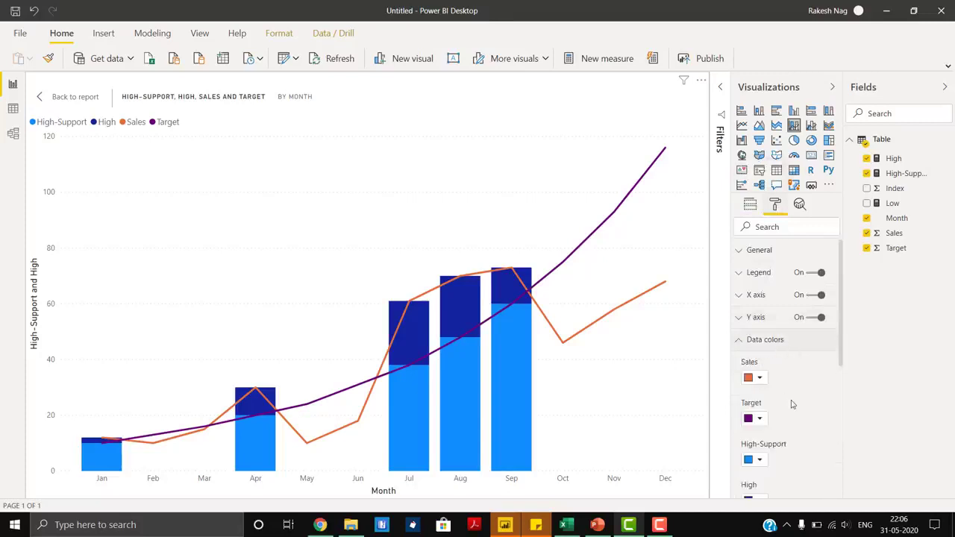
{"action": "scroll", "coordinate": [793, 404], "scroll_direction": "down", "scroll_amount": 1}
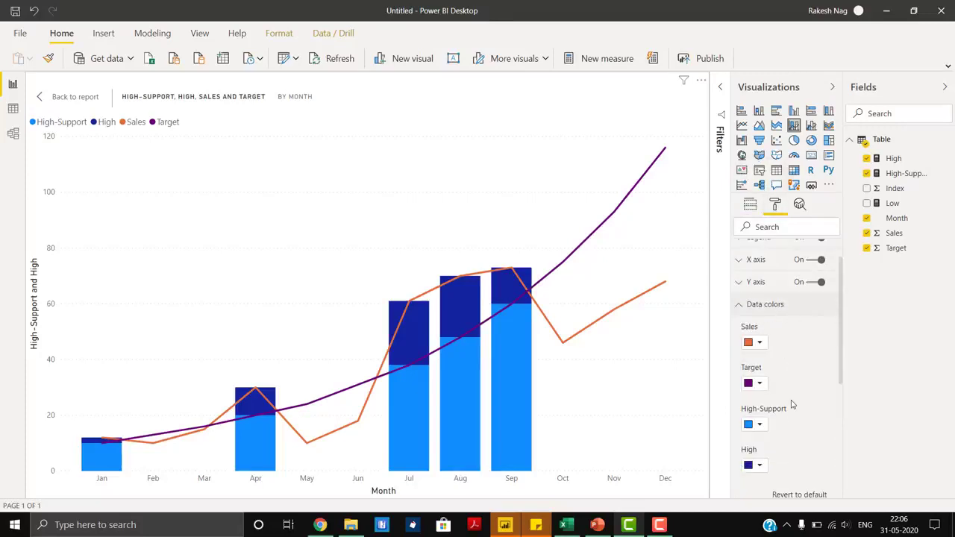
{"action": "left_click", "coordinate": [761, 424]}
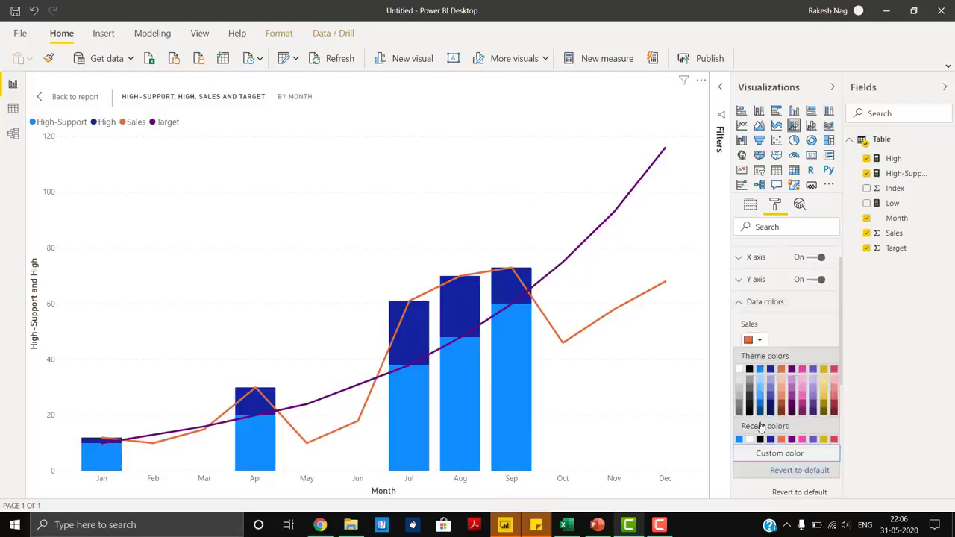
{"action": "left_click", "coordinate": [739, 371]}
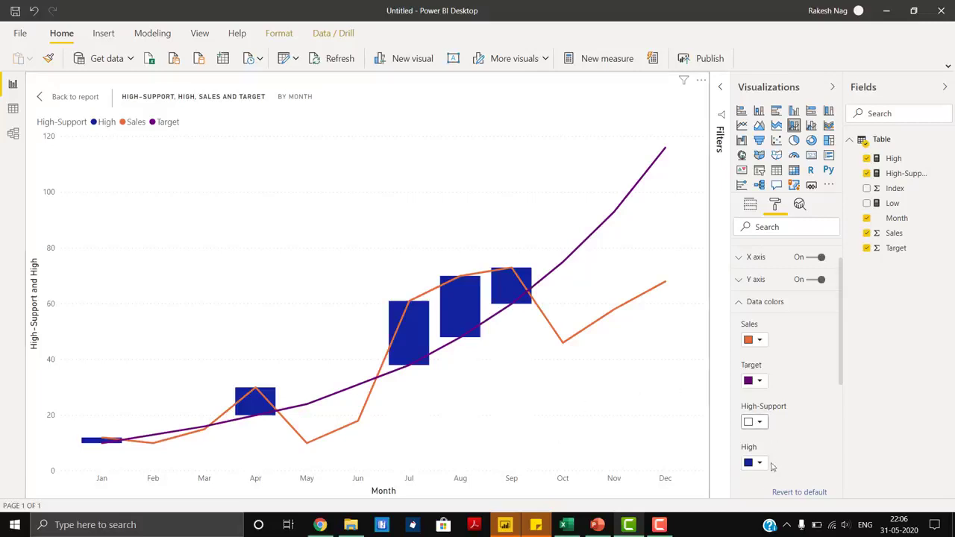
- Give the High columns a custom bright green colour
{"action": "left_click", "coordinate": [757, 463]}
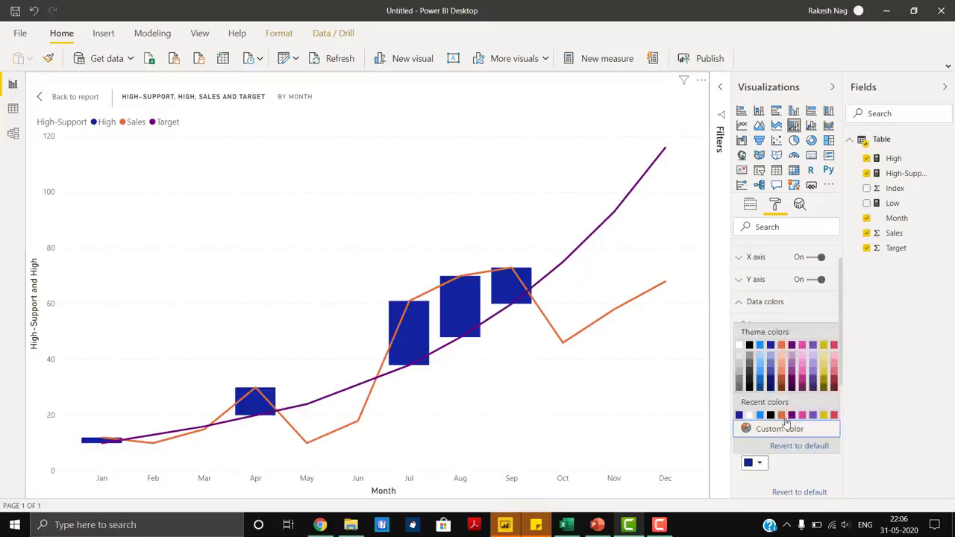
{"action": "left_click", "coordinate": [784, 430]}
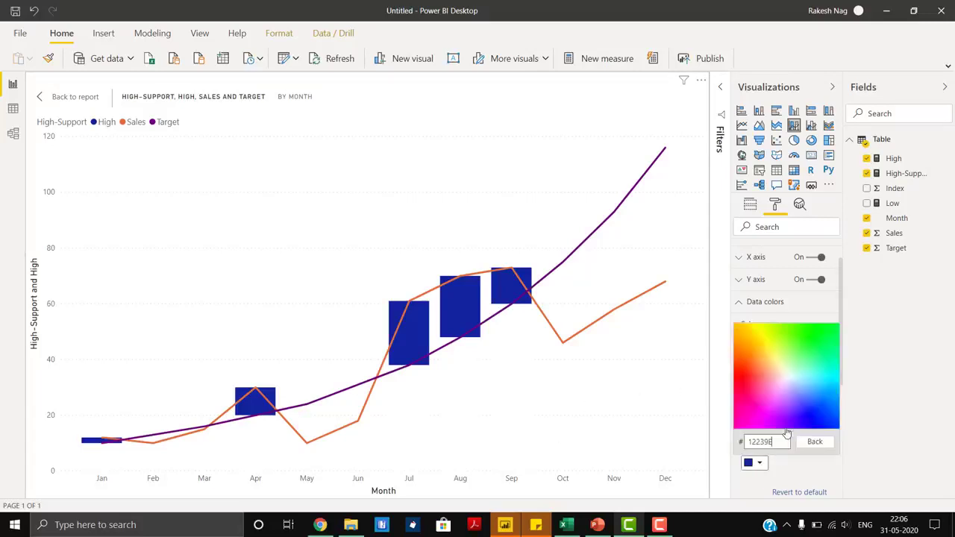
{"action": "left_click", "coordinate": [833, 346]}
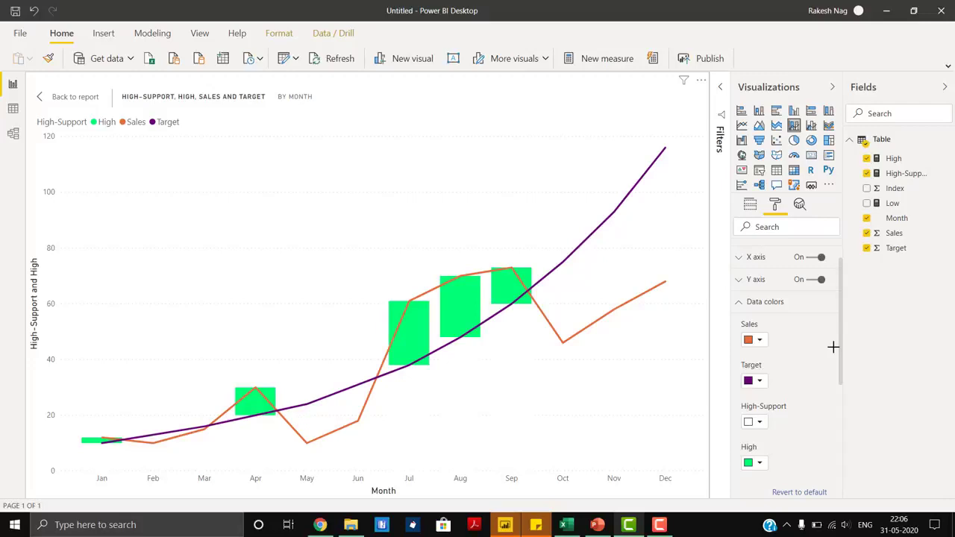
{"action": "left_click", "coordinate": [751, 208]}
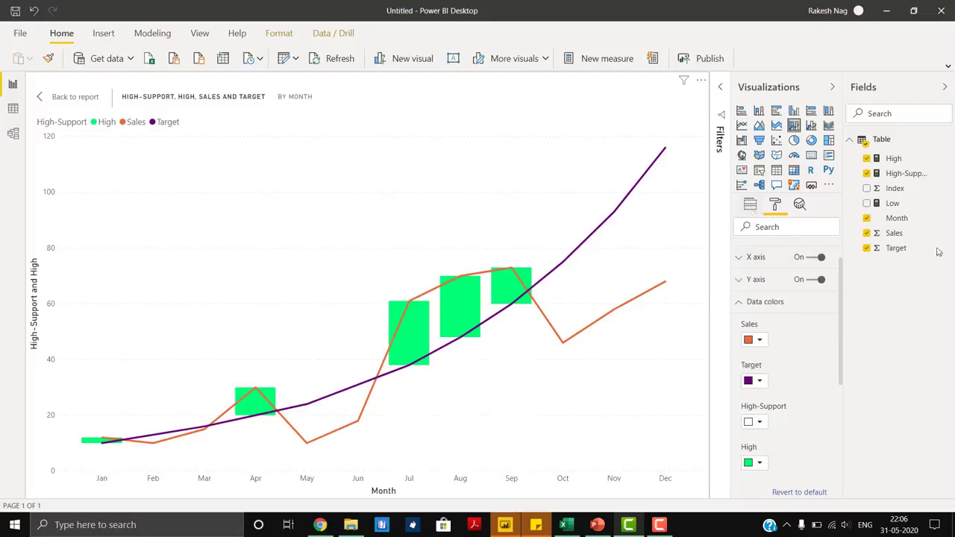
- Start a new Low-Support measure as IF(ISBLANK([Low]),BLANK(),
{"action": "right_click", "coordinate": [900, 205]}
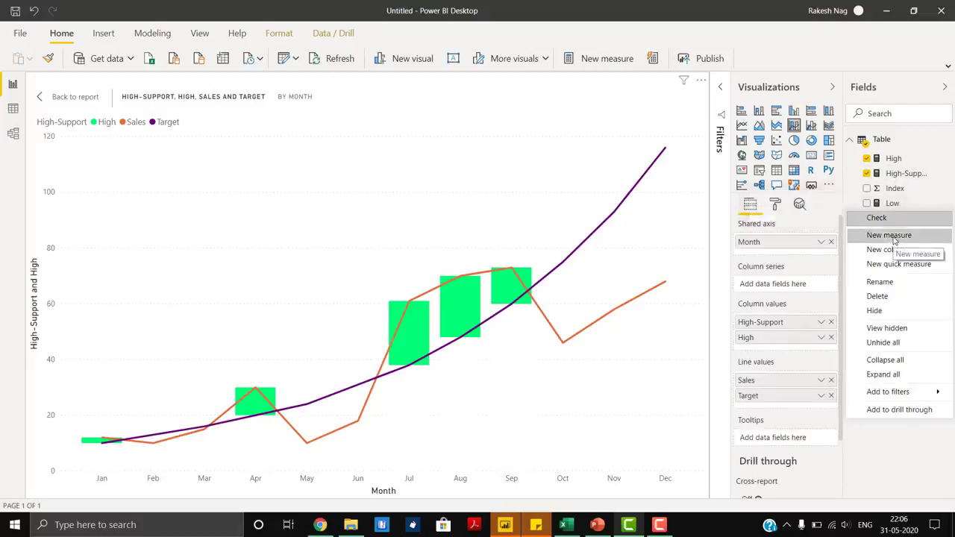
{"action": "left_click", "coordinate": [895, 237]}
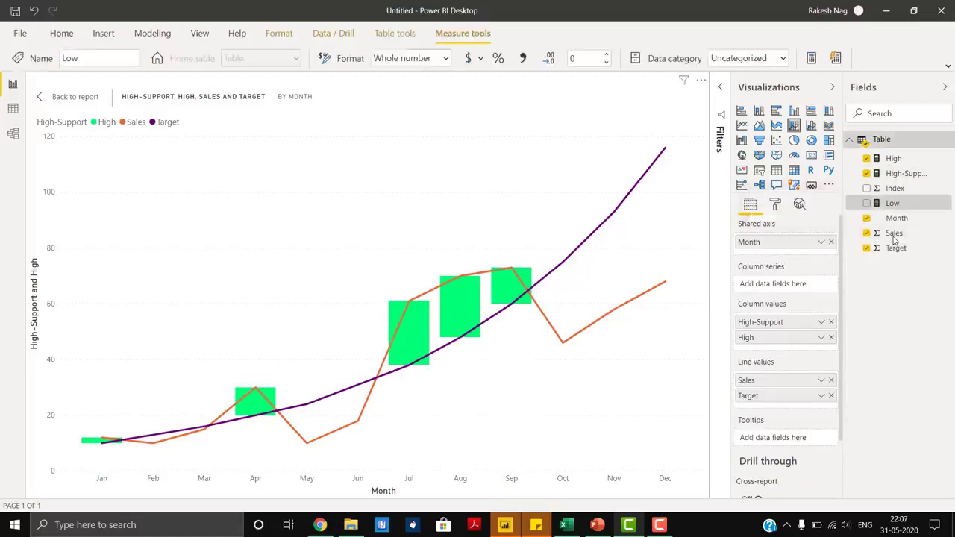
{"action": "key", "text": "ctrl+a"}
{"action": "type", "text": "Low"}
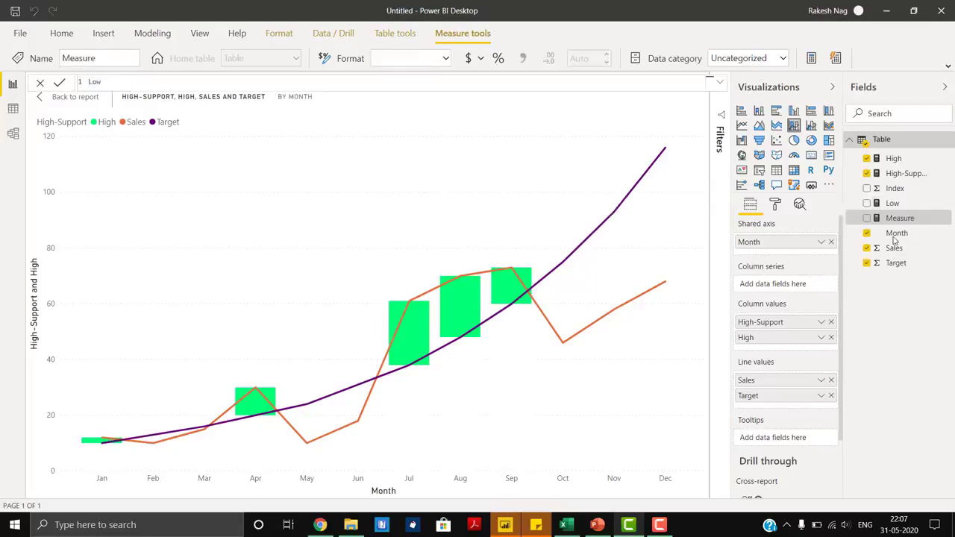
{"action": "type", "text": "-Support=IF("}
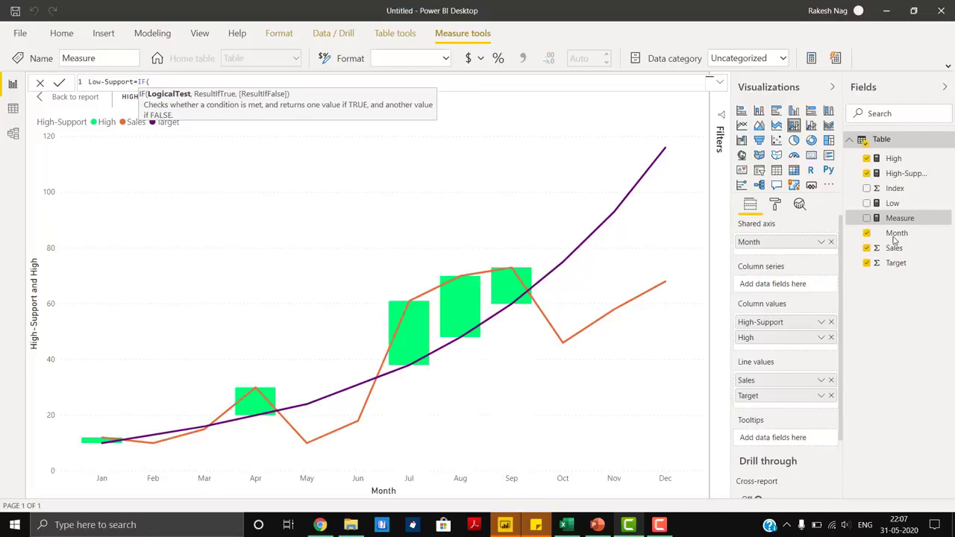
{"action": "type", "text": "IS"}
{"action": "key", "text": "Tab"}
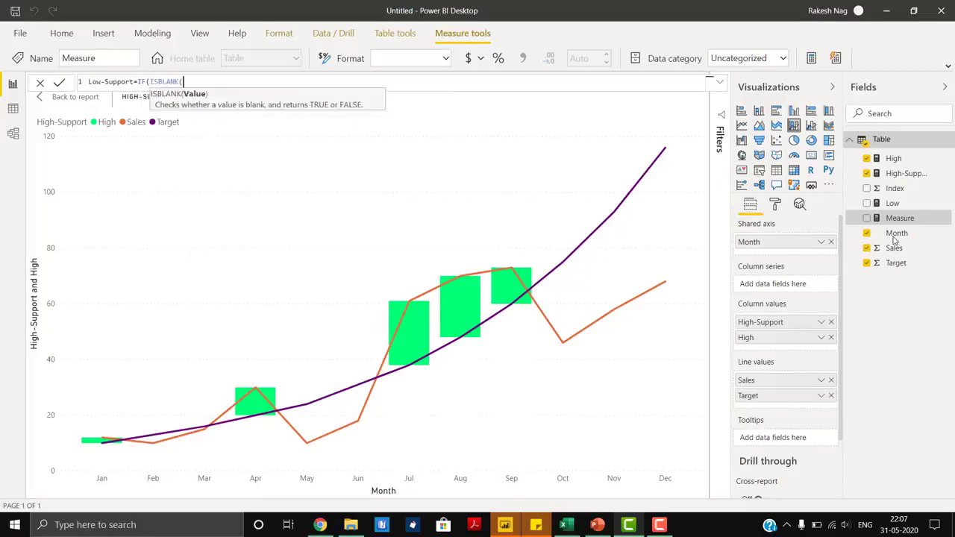
{"action": "type", "text": "[L"}
{"action": "key", "text": "Tab"}
{"action": "type", "text": "),BLANK()"}
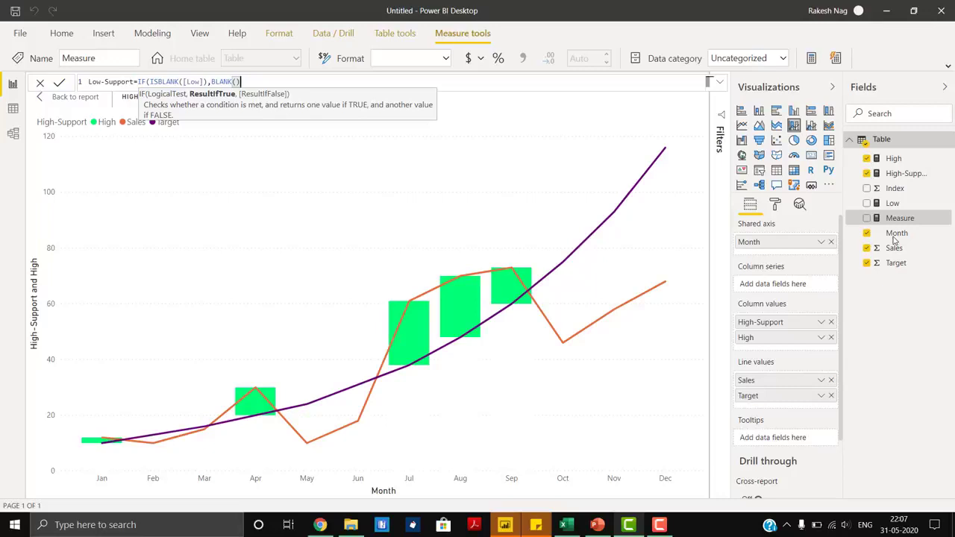
{"action": "type", "text": ","}
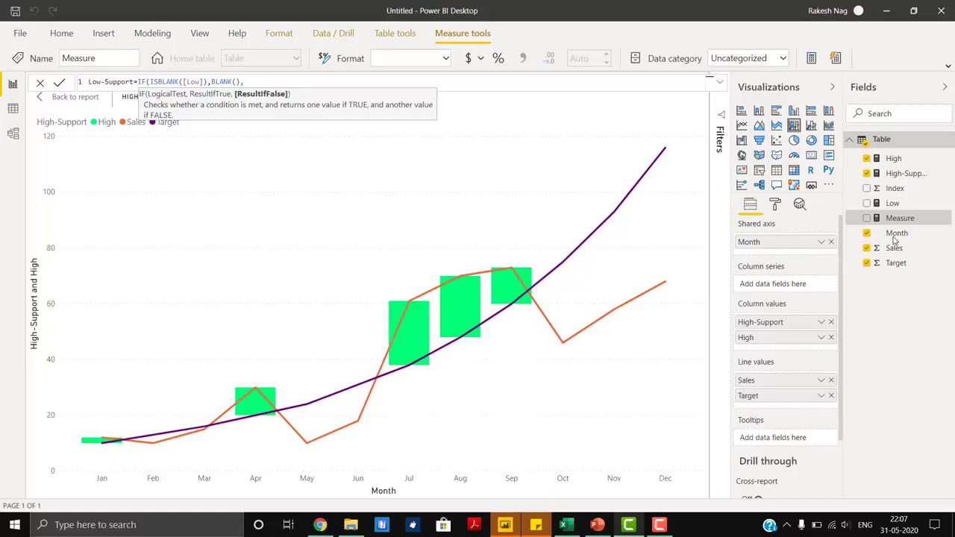
- Finish Low-Support with SUM('Table'[Sales]), commit it, and add it to the column values
{"action": "type", "text": "sa"}
{"action": "key", "text": "BackSpace"}
{"action": "key", "text": "BackSpace"}
{"action": "type", "text": "SUM(sal"}
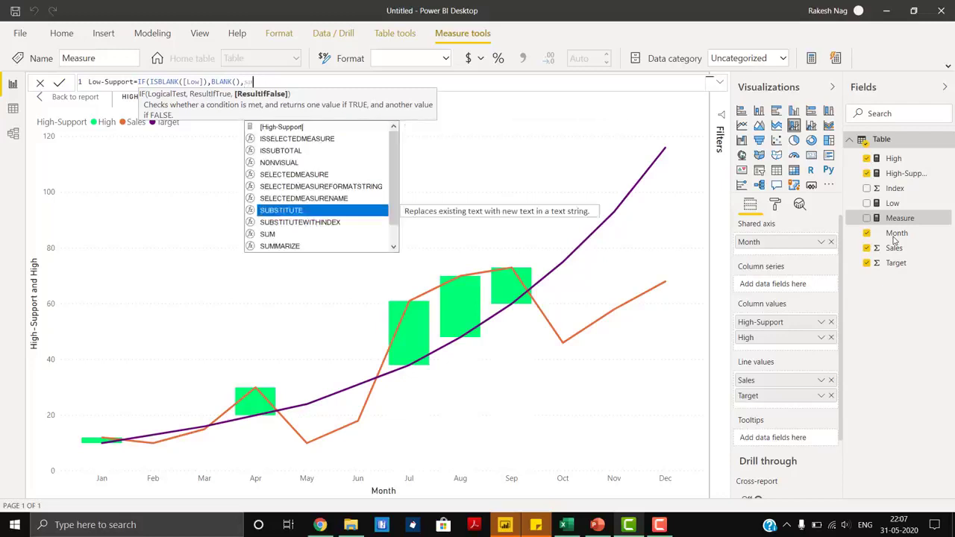
{"action": "key", "text": "Tab"}
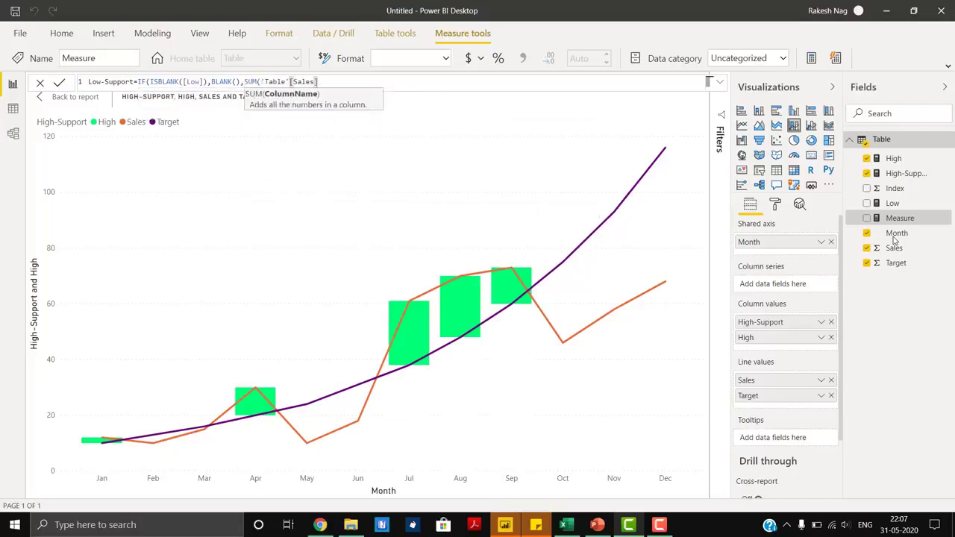
{"action": "type", "text": "))"}
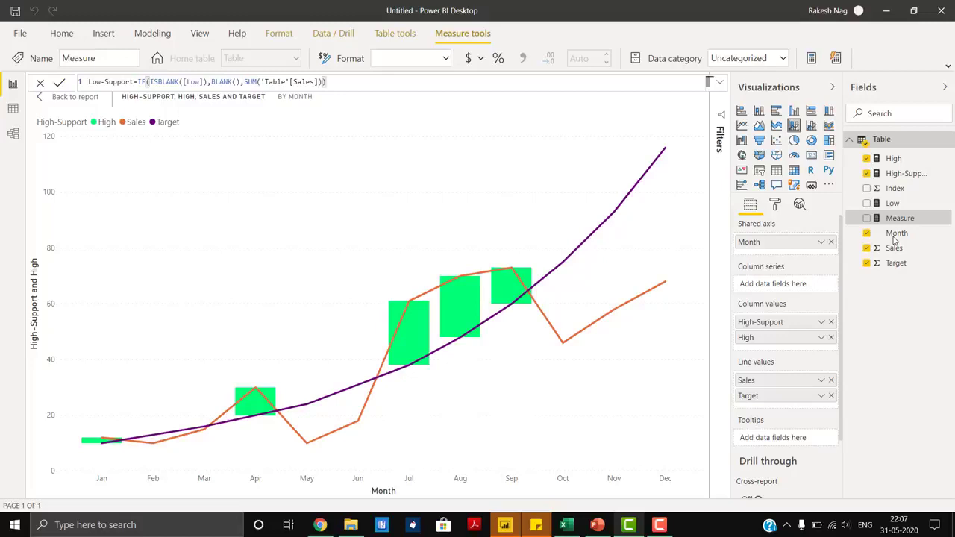
{"action": "key", "text": "Return"}
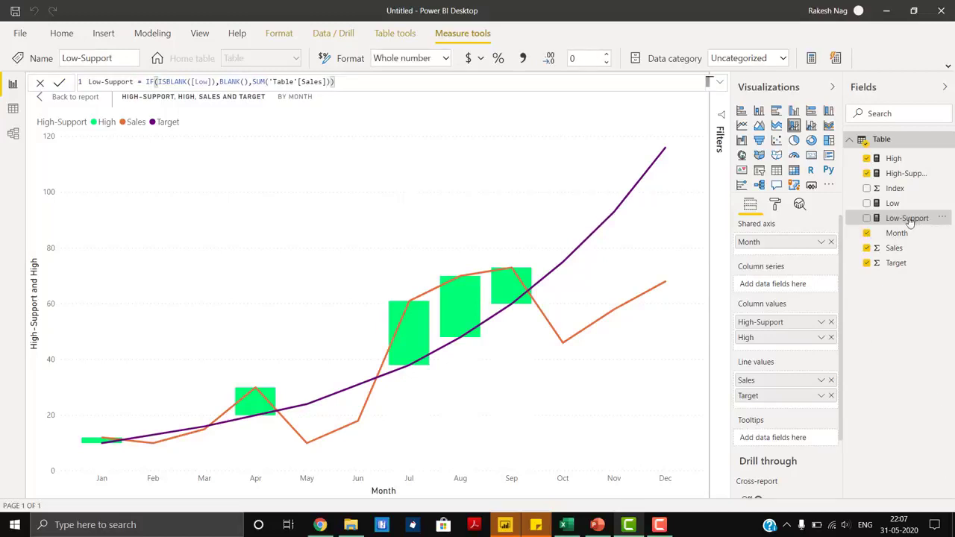
{"action": "left_click_drag", "start_coordinate": [910, 222], "coordinate": [780, 353]}
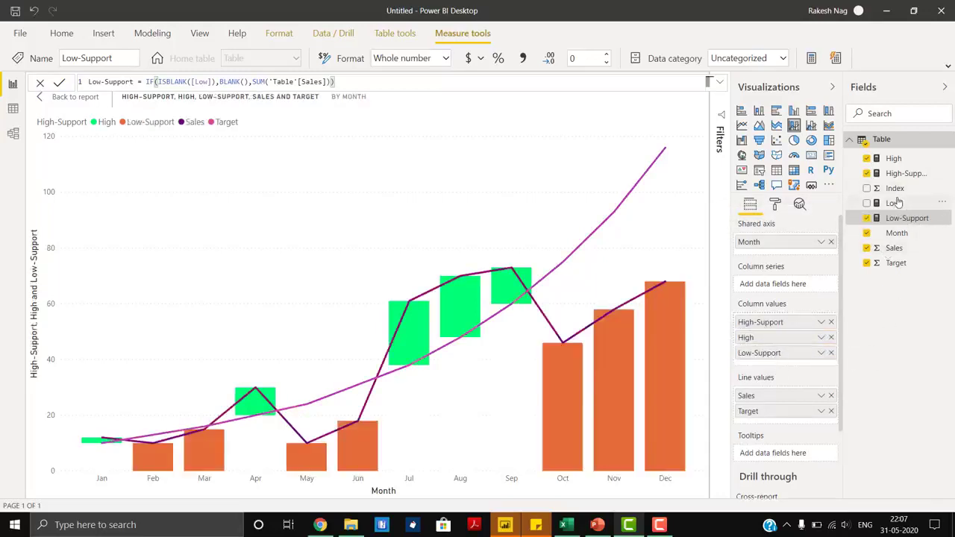
- Add Low to the Column values below Low-Support so purple Low bars stack on the orange columns
{"action": "left_click_drag", "start_coordinate": [811, 338], "coordinate": [778, 364]}
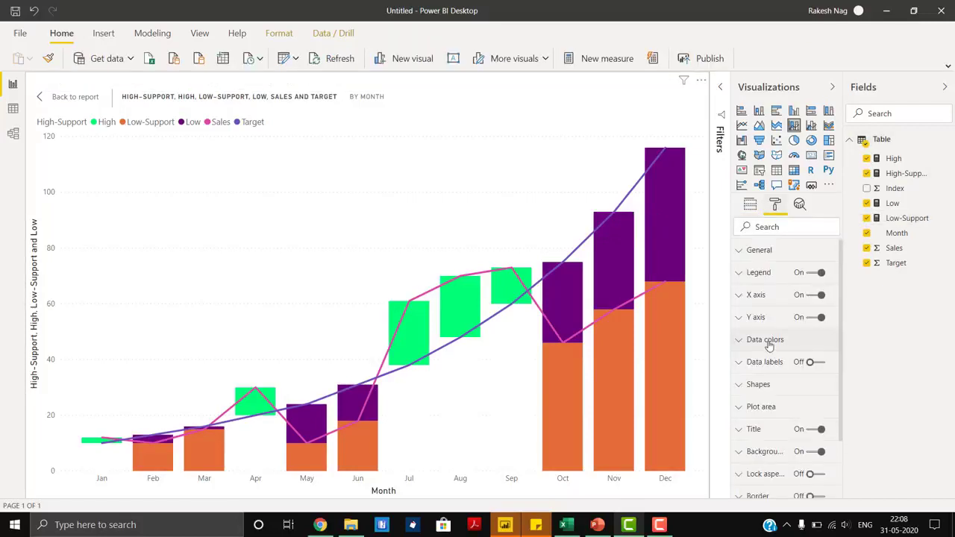
- In Data colors, make Low-Support white and colour Low pinkish red #de6a73
{"action": "left_click", "coordinate": [769, 345]}
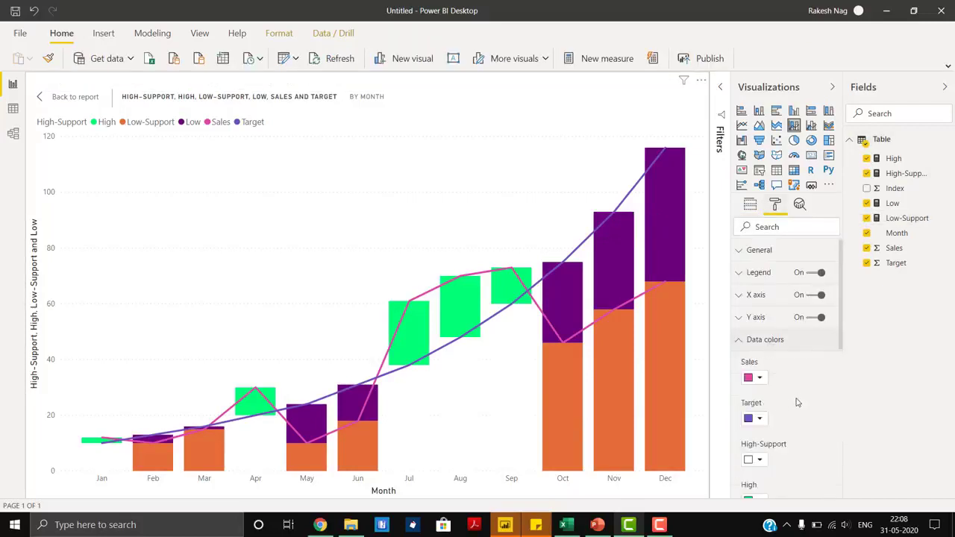
{"action": "scroll", "coordinate": [797, 403], "scroll_direction": "down", "scroll_amount": 1}
{"action": "scroll", "coordinate": [797, 403], "scroll_direction": "down", "scroll_amount": 2}
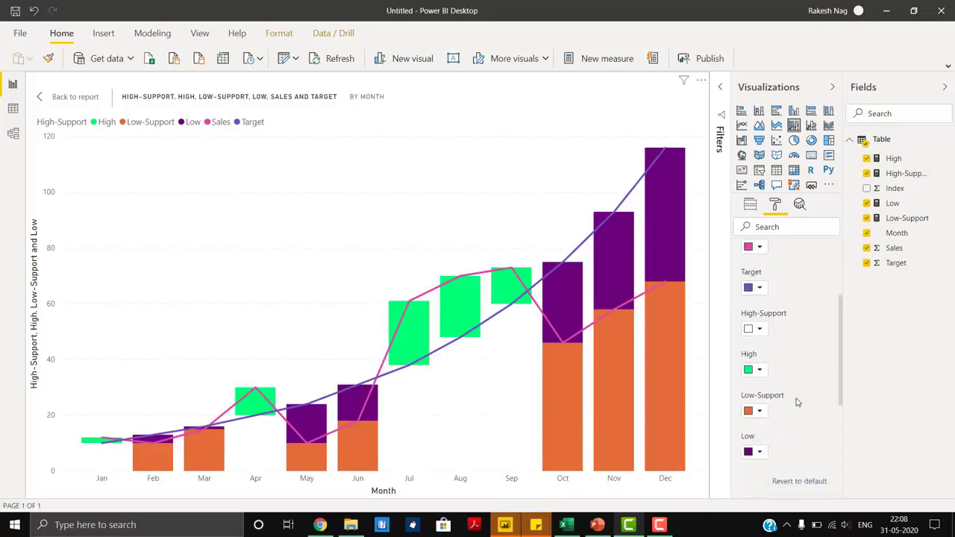
{"action": "left_click", "coordinate": [757, 414]}
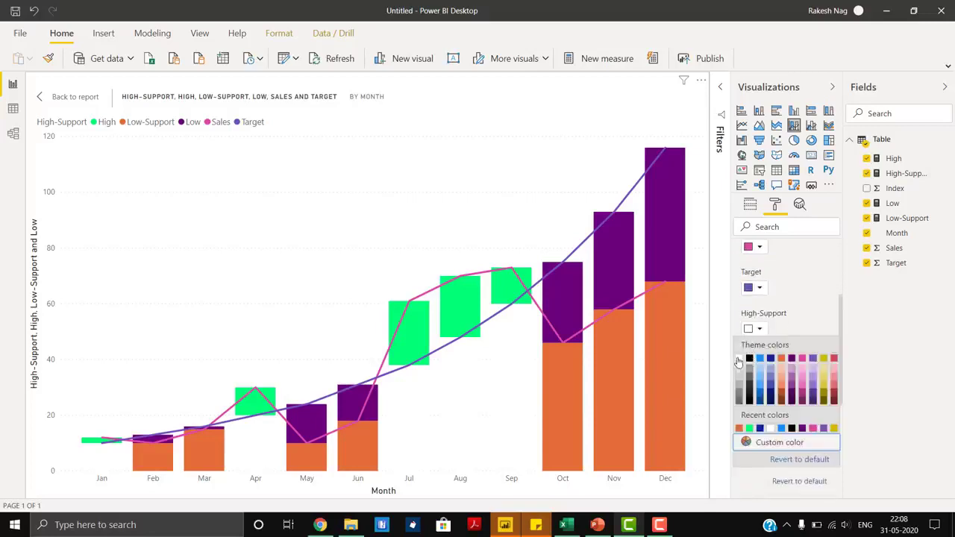
{"action": "left_click", "coordinate": [739, 362]}
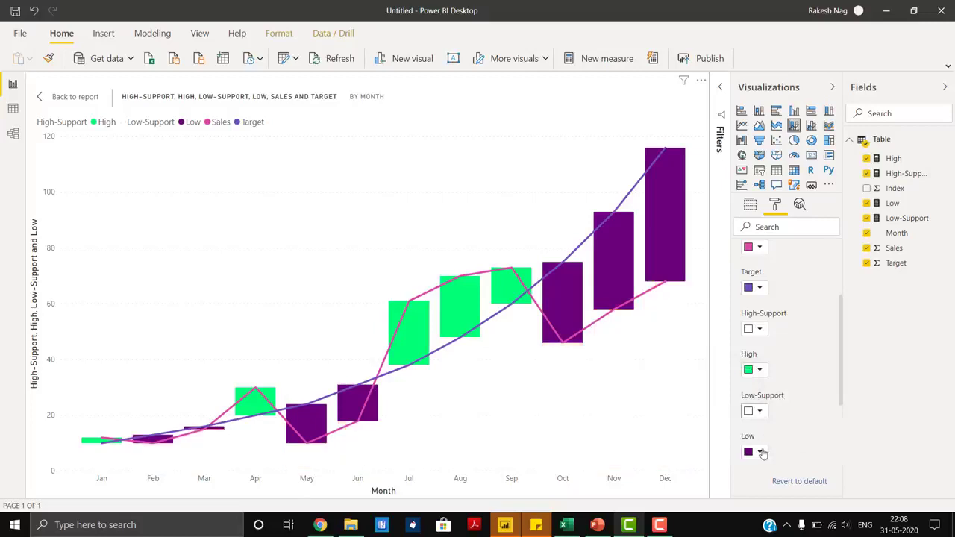
{"action": "left_click", "coordinate": [761, 453]}
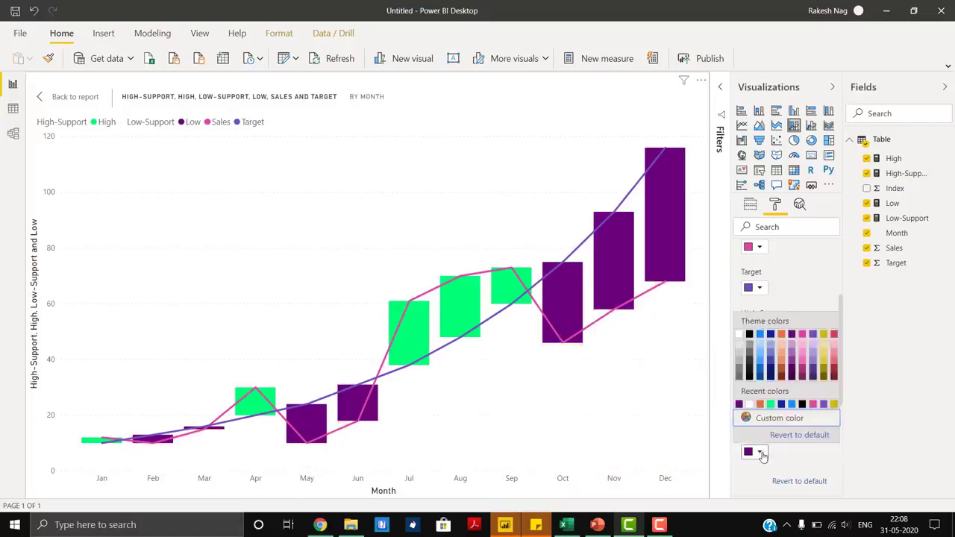
{"action": "left_click", "coordinate": [835, 365]}
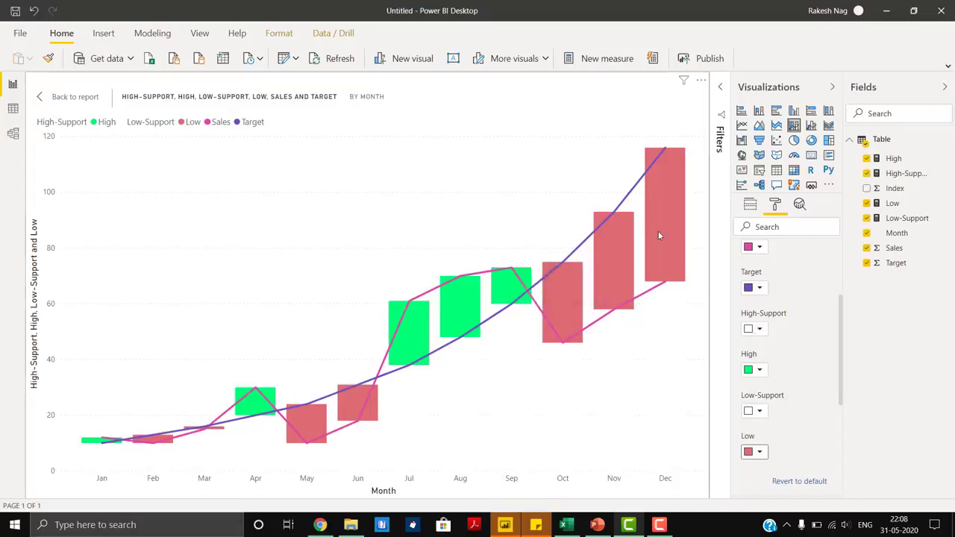
{"action": "left_click", "coordinate": [765, 340]}
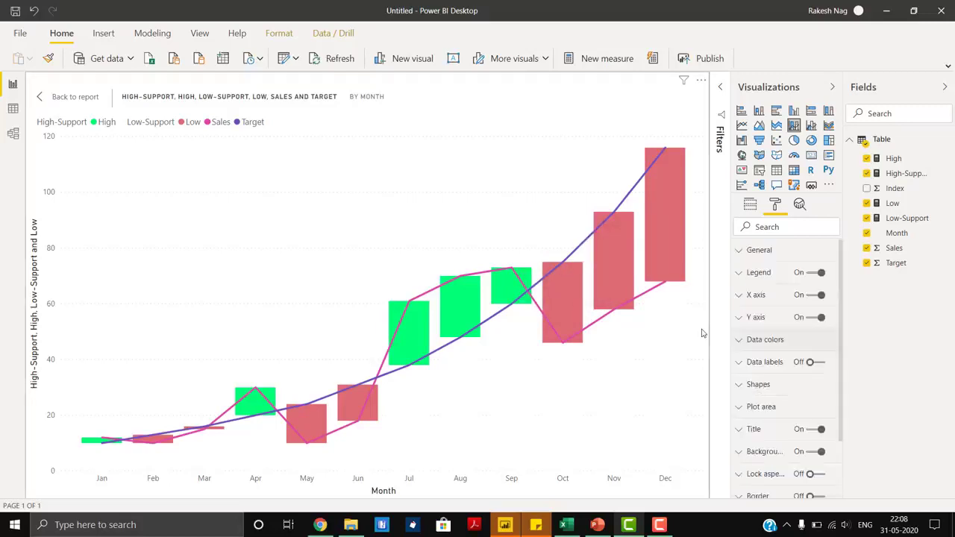
- Set the X axis inner padding to 50% to narrow the columns
{"action": "left_click", "coordinate": [769, 317]}
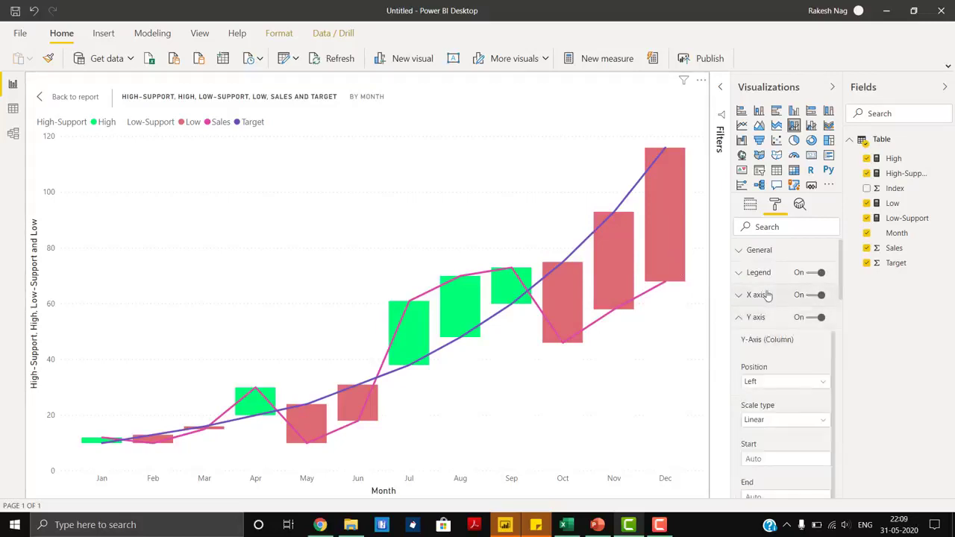
{"action": "left_click", "coordinate": [767, 296]}
{"action": "scroll", "coordinate": [824, 351], "scroll_direction": "down", "scroll_amount": 2}
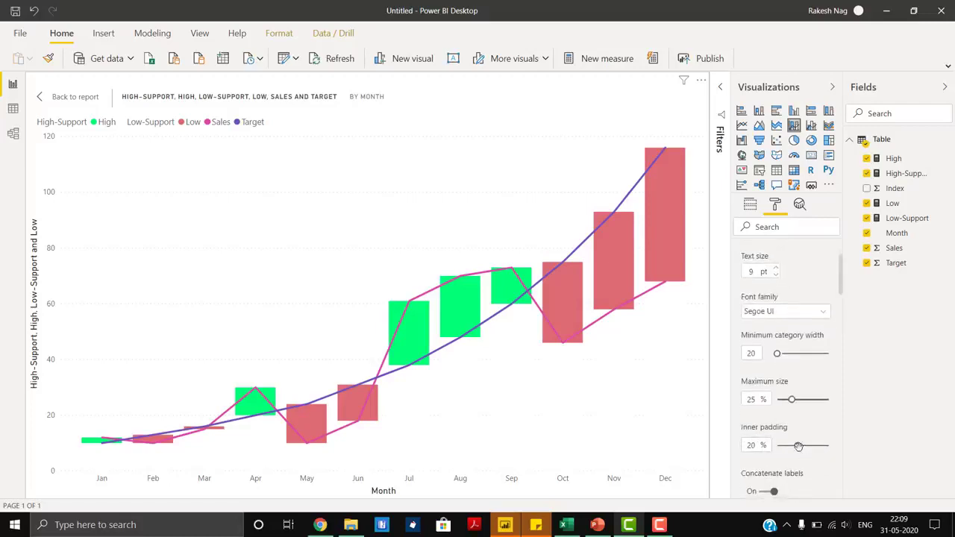
{"action": "left_click_drag", "start_coordinate": [796, 445], "coordinate": [829, 445]}
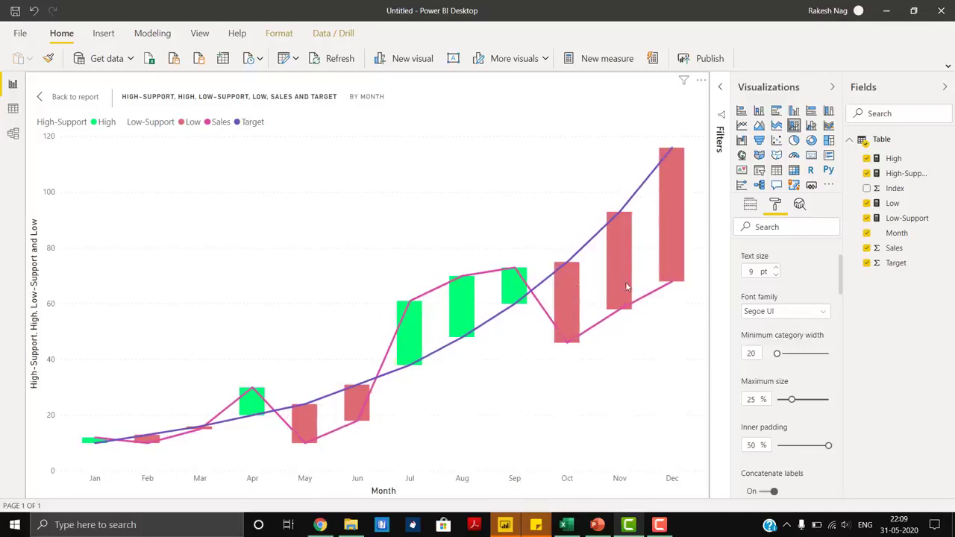
- Collapse the X axis and Y axis formatting cards
{"action": "mouse_move", "coordinate": [627, 286]}
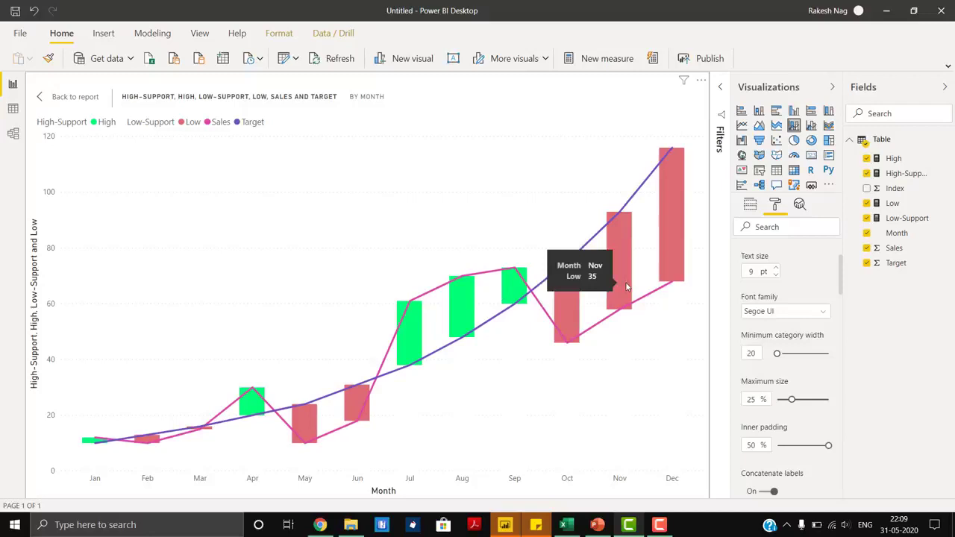
{"action": "scroll", "coordinate": [746, 315], "scroll_direction": "up", "scroll_amount": 2}
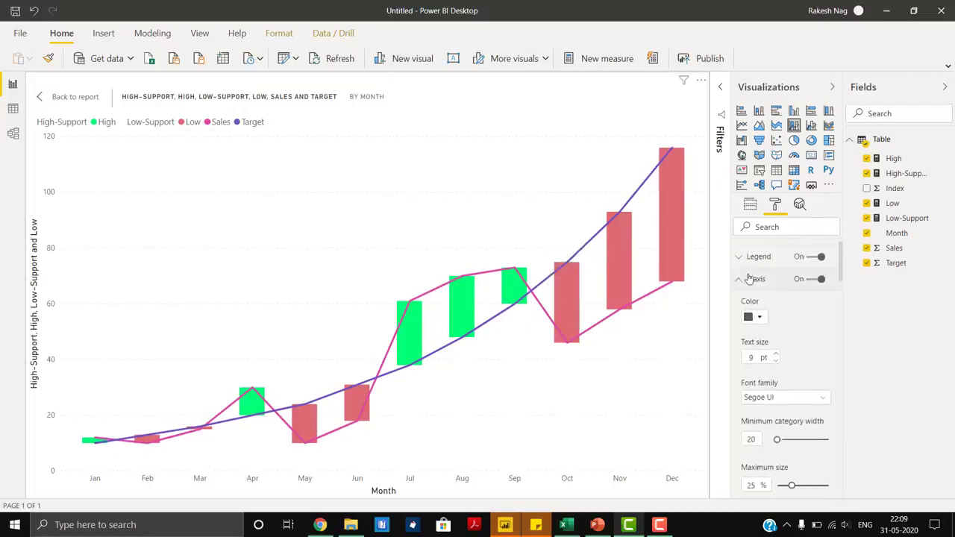
{"action": "left_click", "coordinate": [749, 278]}
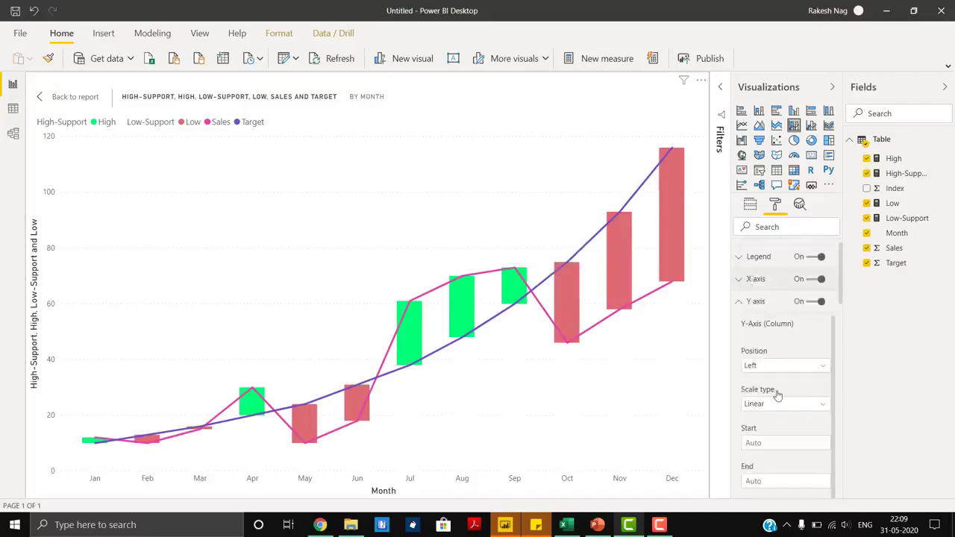
{"action": "left_click", "coordinate": [745, 302]}
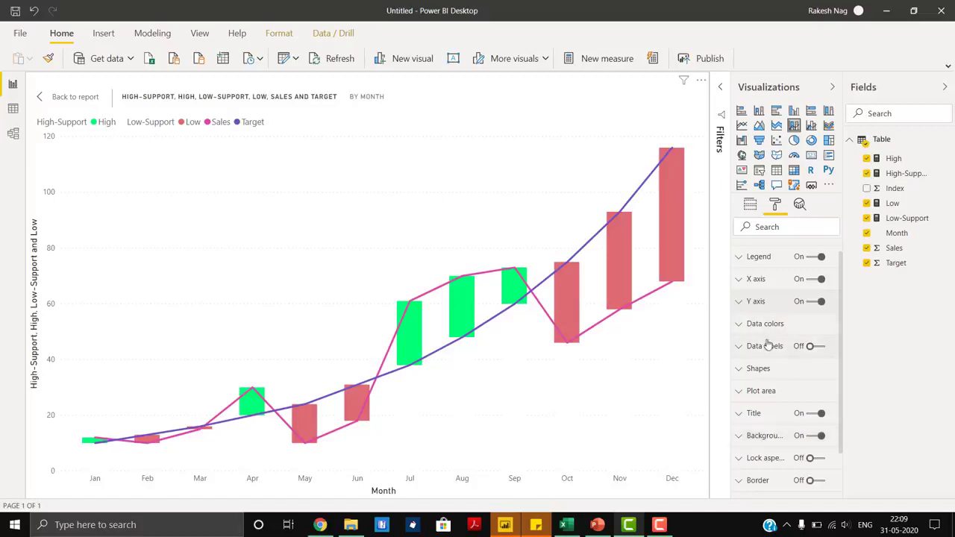
- Turn on data-point markers for the Sales and Target lines in Shapes
{"action": "left_click", "coordinate": [761, 369]}
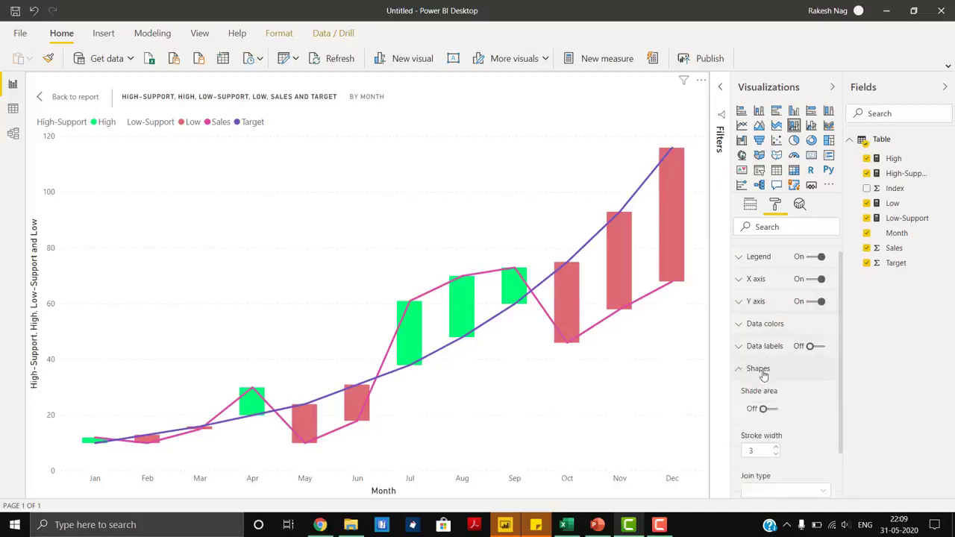
{"action": "scroll", "coordinate": [805, 423], "scroll_direction": "down", "scroll_amount": 3}
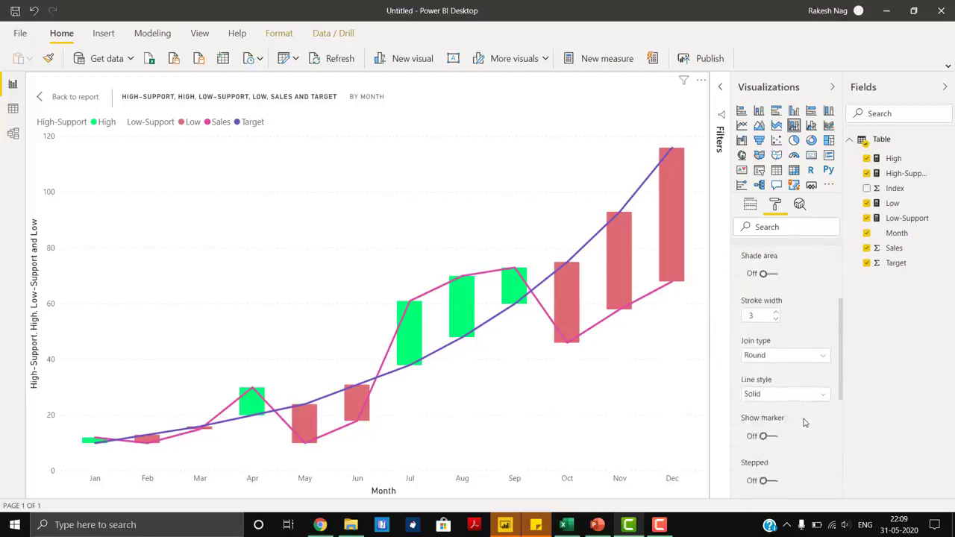
{"action": "scroll", "coordinate": [804, 423], "scroll_direction": "down", "scroll_amount": 3}
{"action": "left_click", "coordinate": [771, 313]}
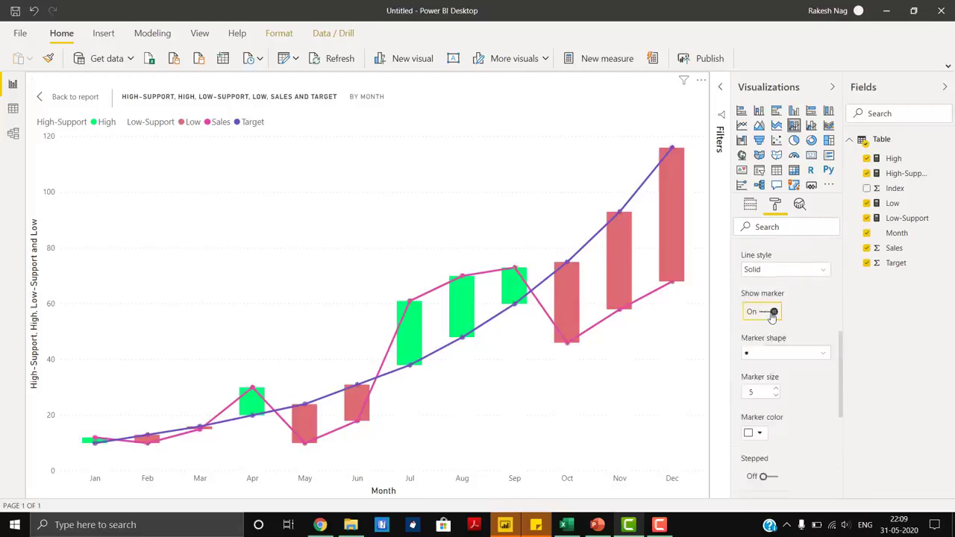
- Customize the Target series to use a Dotted line style
{"action": "scroll", "coordinate": [770, 321], "scroll_direction": "down", "scroll_amount": 5}
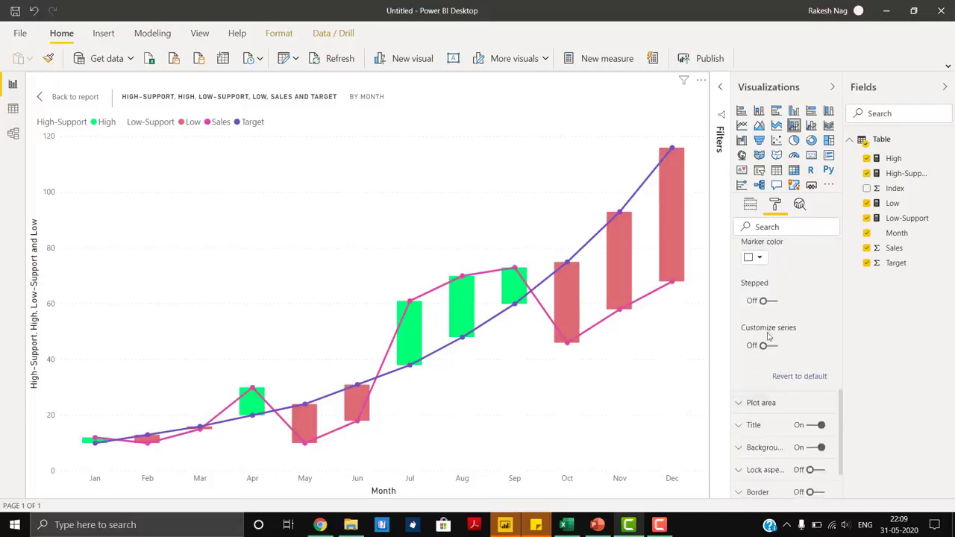
{"action": "left_click", "coordinate": [768, 345]}
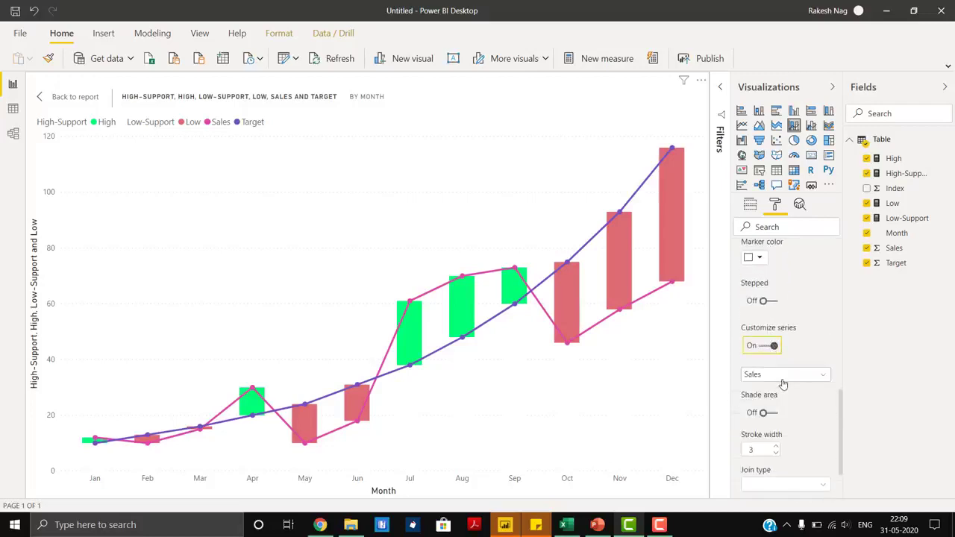
{"action": "left_click", "coordinate": [782, 375]}
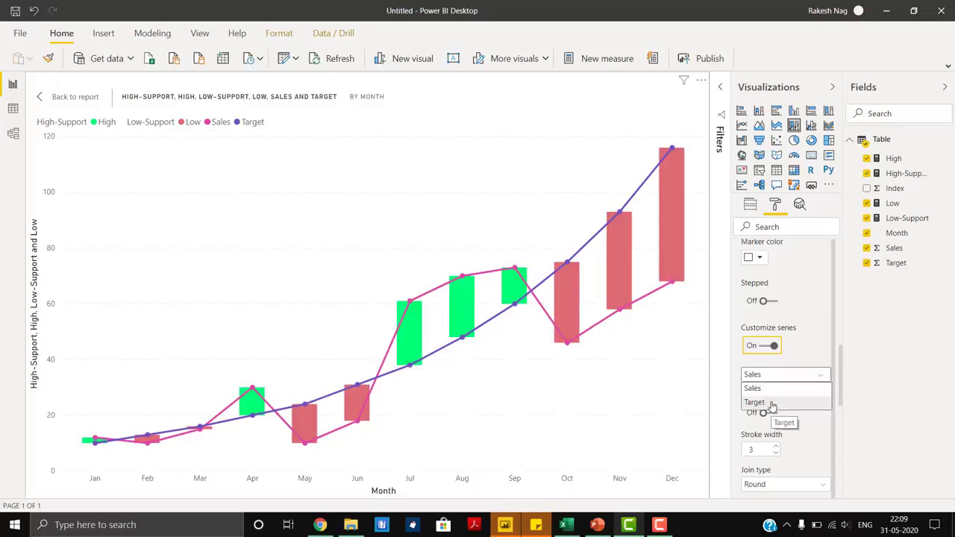
{"action": "left_click", "coordinate": [773, 407]}
{"action": "scroll", "coordinate": [797, 431], "scroll_direction": "down", "scroll_amount": 1}
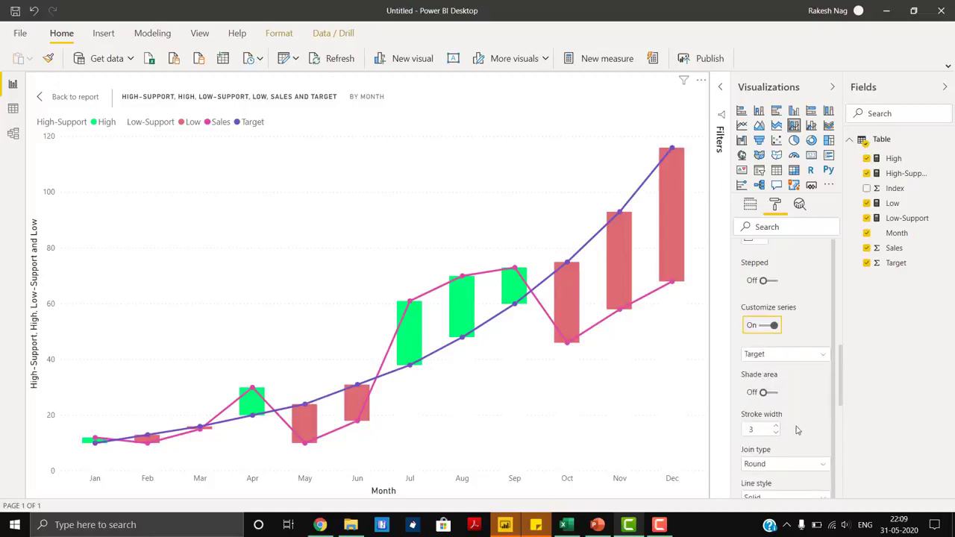
{"action": "scroll", "coordinate": [779, 462], "scroll_direction": "down", "scroll_amount": 3}
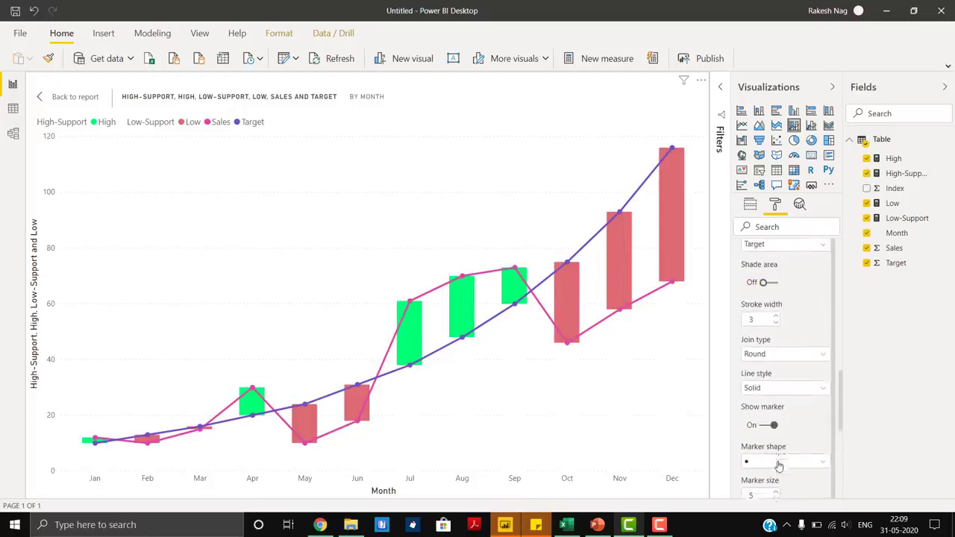
{"action": "left_click", "coordinate": [778, 383]}
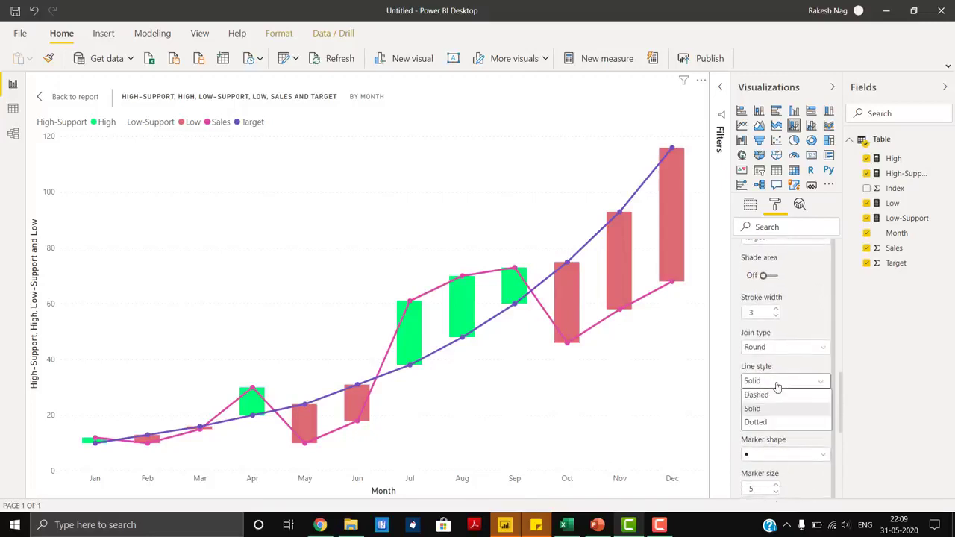
{"action": "left_click", "coordinate": [767, 423]}
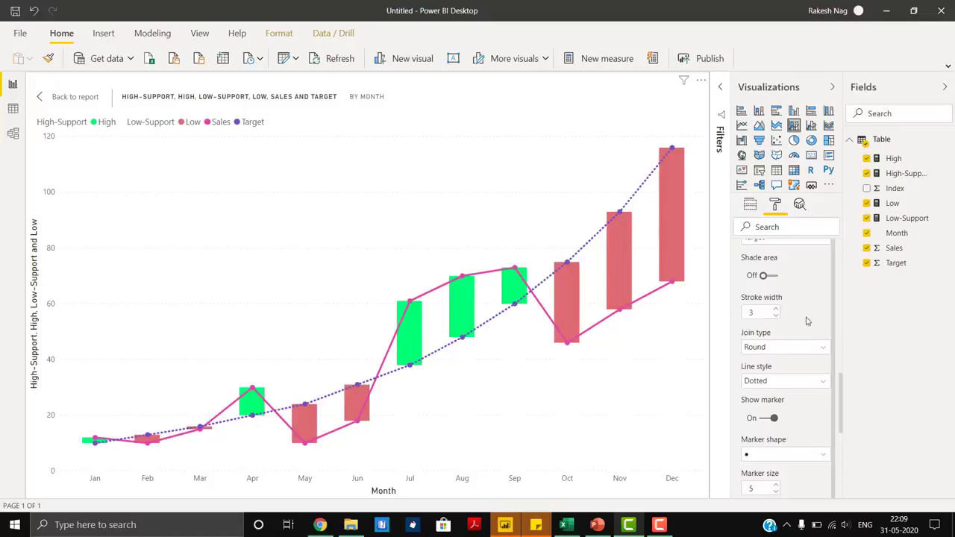
{"action": "scroll", "coordinate": [784, 306], "scroll_direction": "up", "scroll_amount": 5}
{"action": "left_click", "coordinate": [768, 284]}
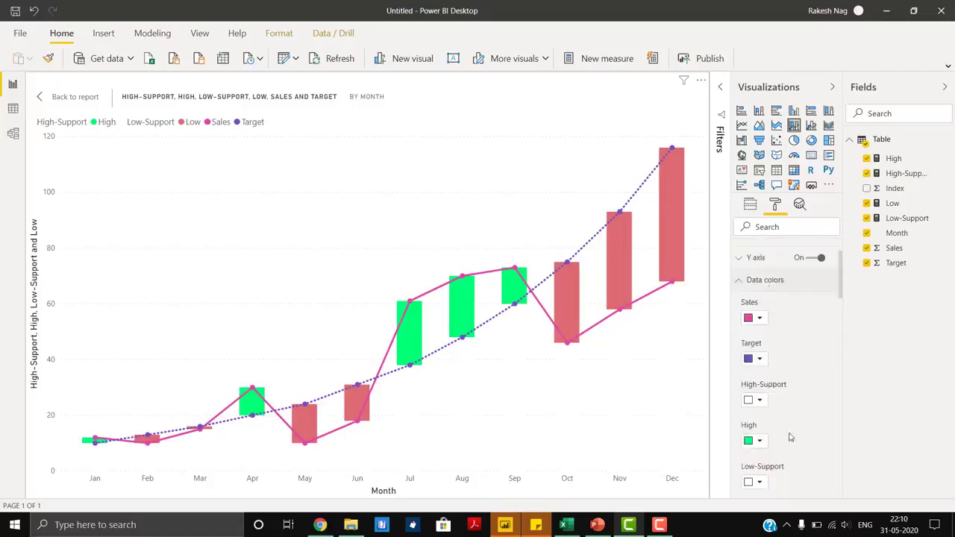
- Colour the Sales line with the #118DFF theme blue
{"action": "left_click", "coordinate": [761, 318]}
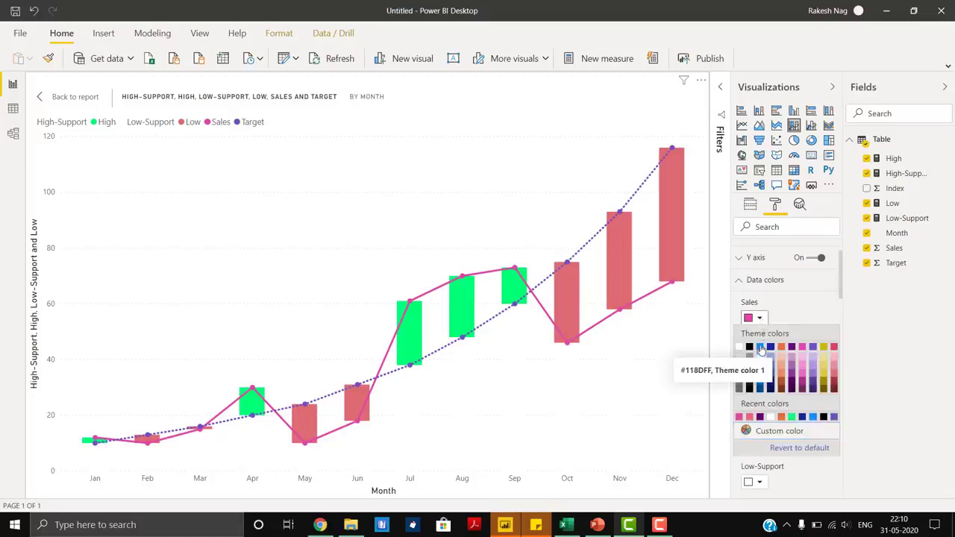
{"action": "left_click", "coordinate": [761, 349]}
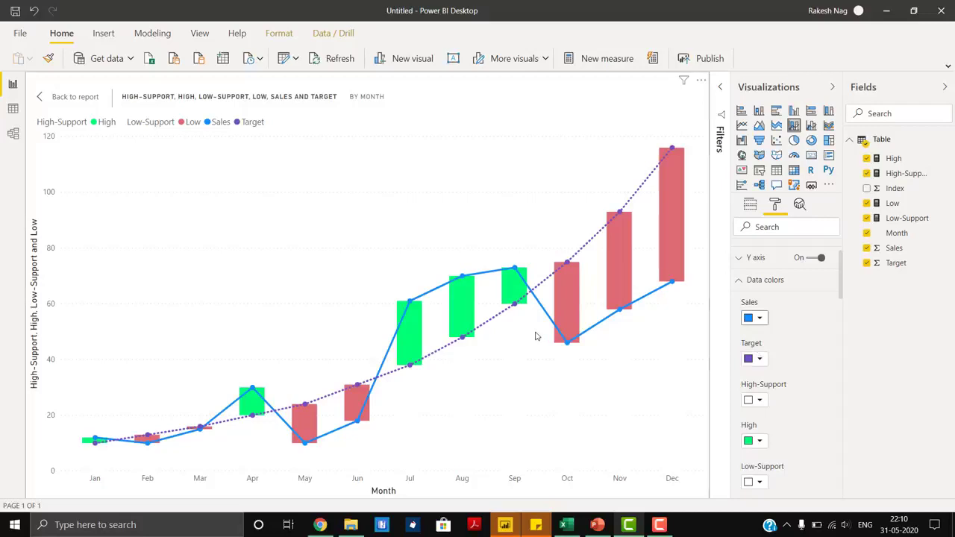
{"action": "left_click", "coordinate": [750, 208]}
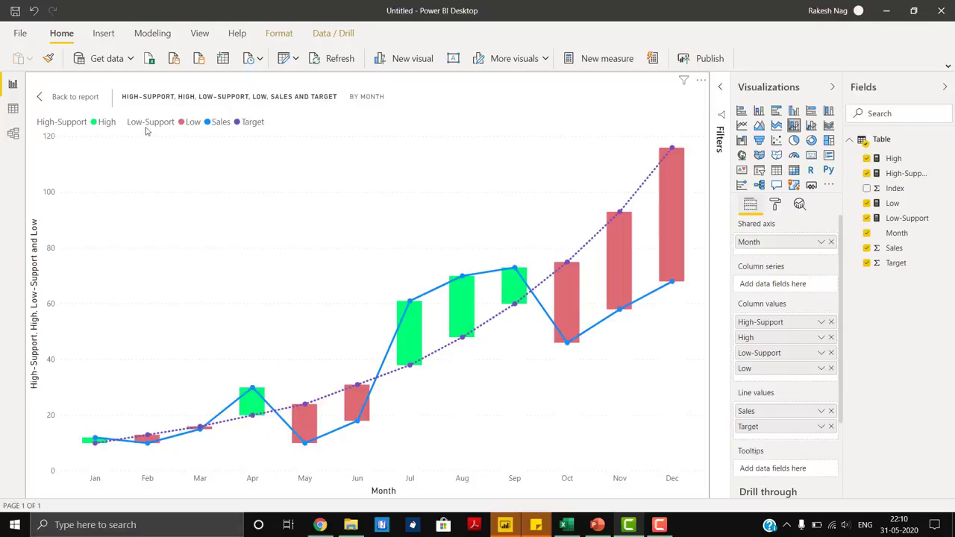
- Rename the High-Support and Low-Support fields to blank names so the legend shows only High and Low
{"action": "right_click", "coordinate": [774, 322]}
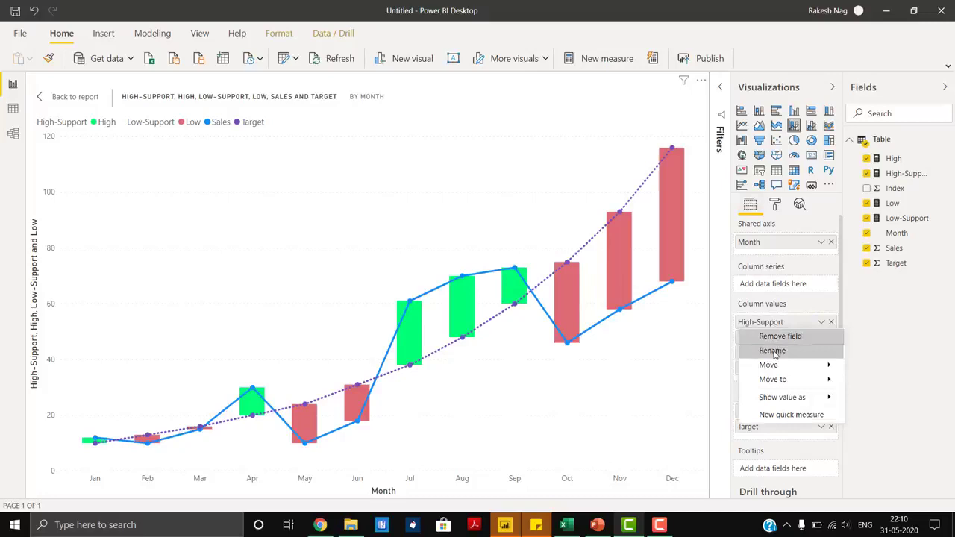
{"action": "left_click", "coordinate": [776, 352]}
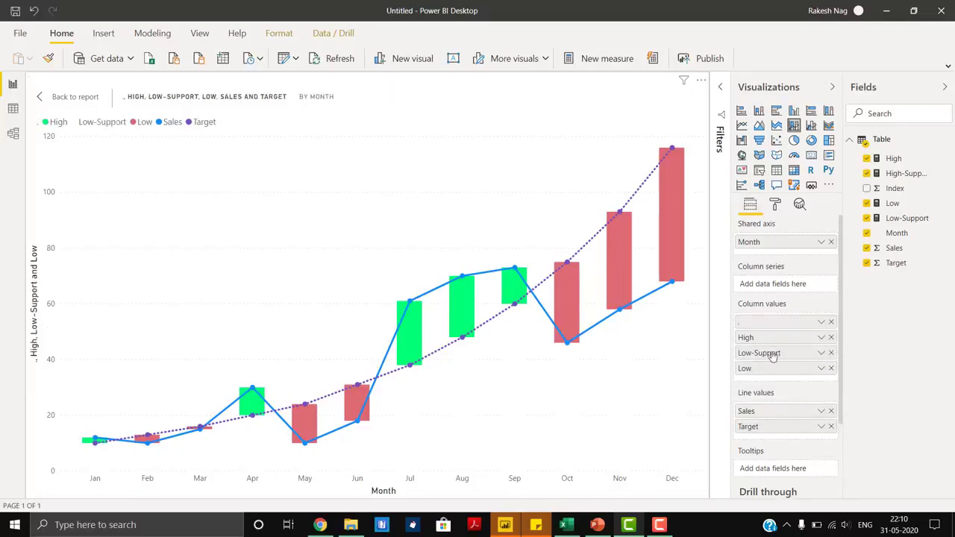
{"action": "right_click", "coordinate": [771, 356]}
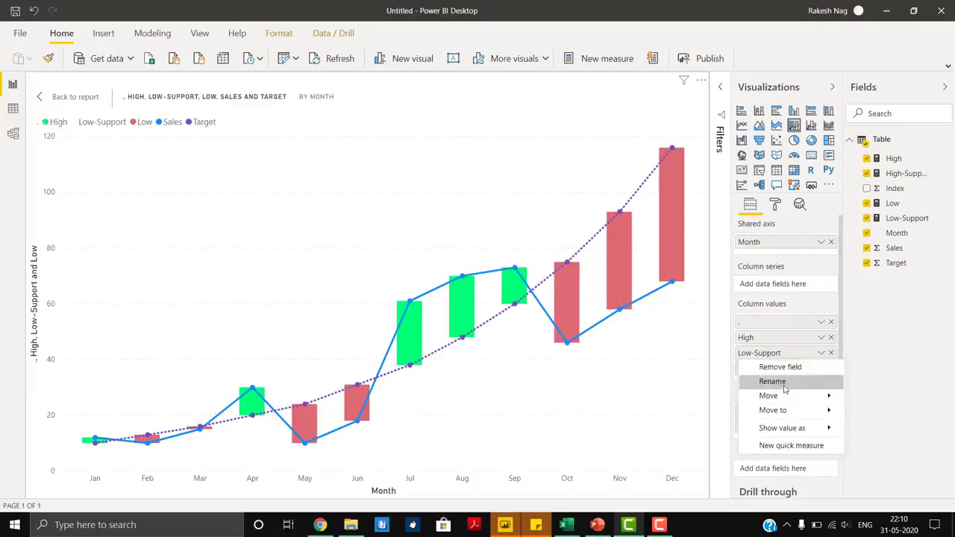
{"action": "left_click", "coordinate": [773, 382]}
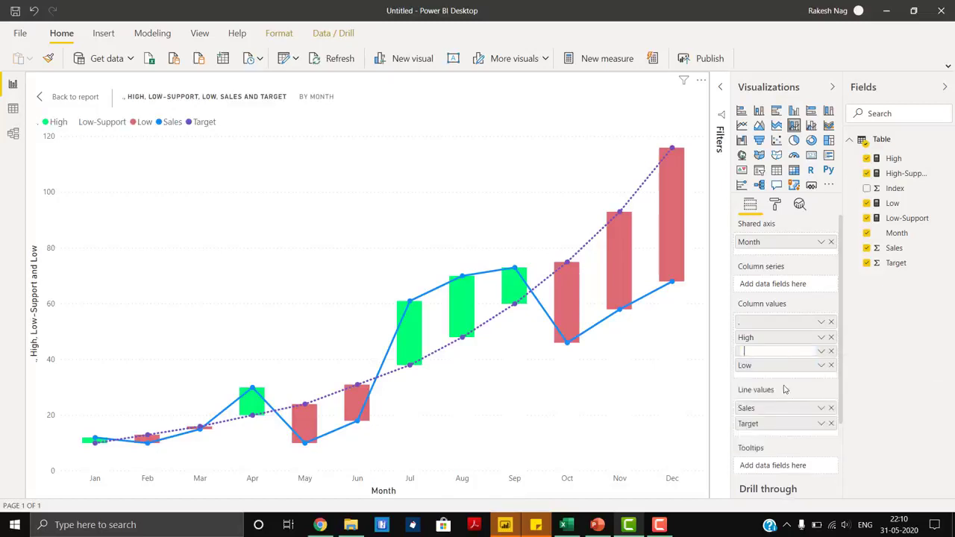
{"action": "key", "text": "Return"}
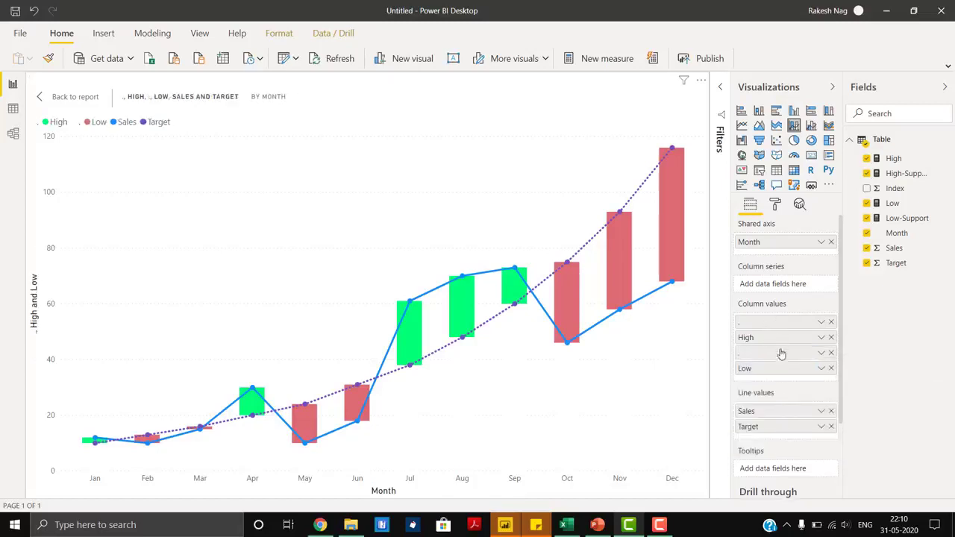